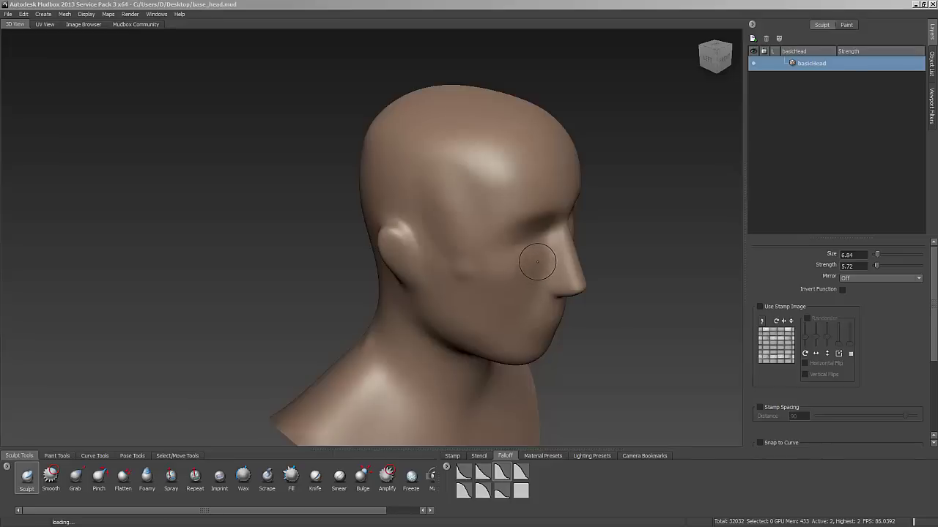
mouse_move(537, 261)
alt+mouse_down()
mouse_move(607, 280)
mouse_move(517, 284)
mouse_move(542, 276)
alt+mouse_up()
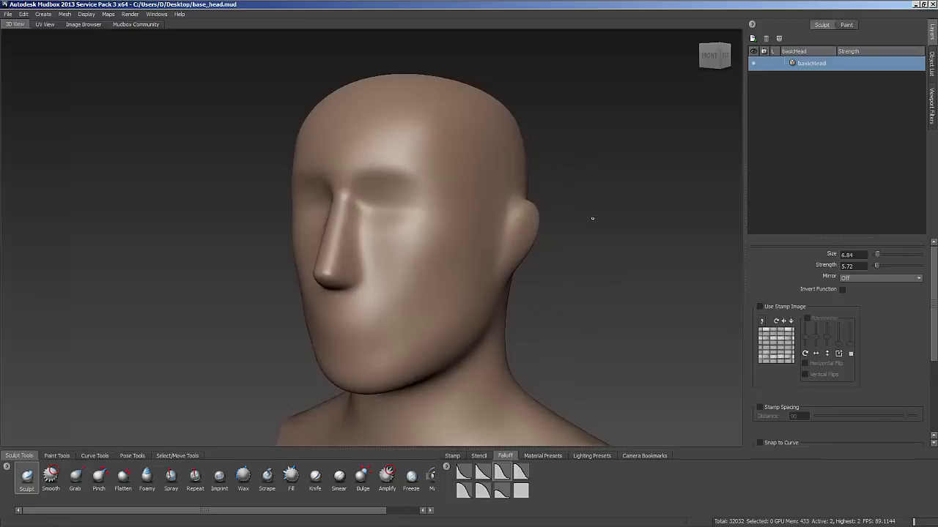
alt+drag(592, 218, 606, 223)
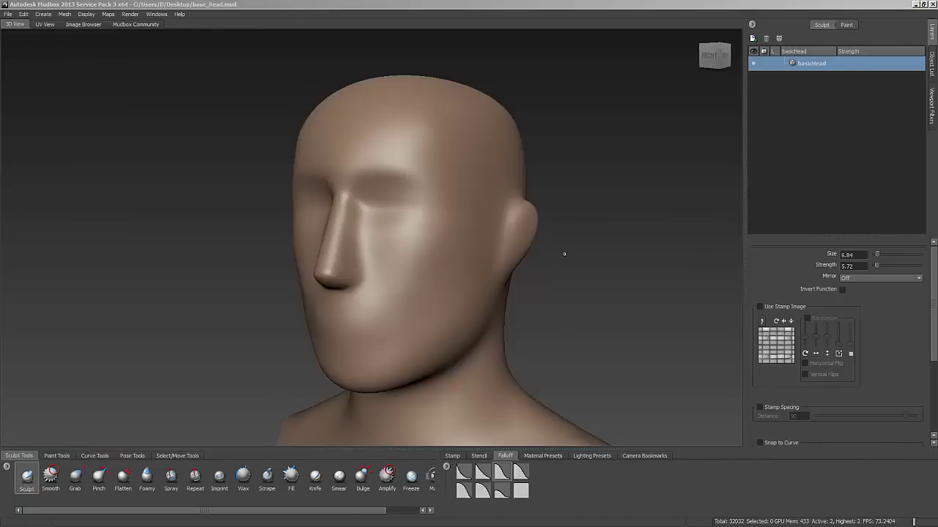
alt+drag(564, 253, 531, 308)
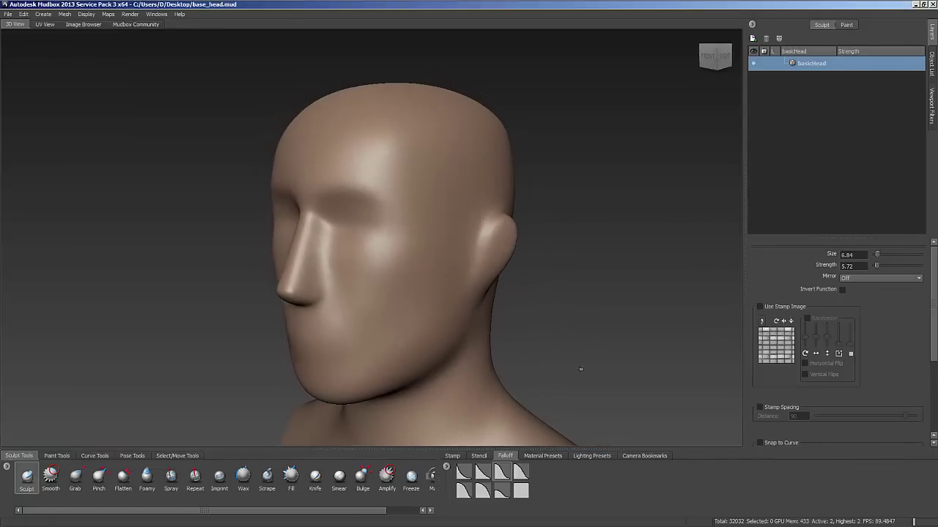
Load a streaked black-and-white stamp image for the Sculpt brush and subdivide the head mesh by one level
click(454, 457)
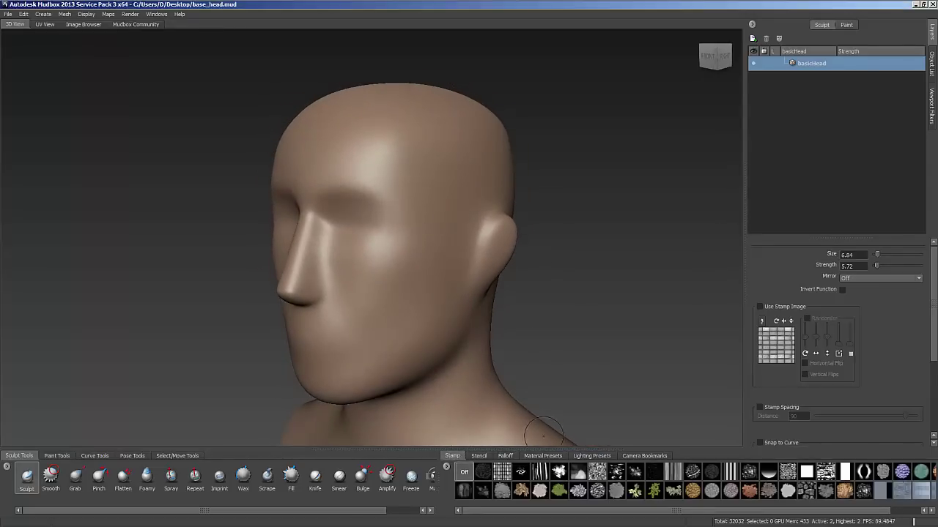
alt+right_drag(587, 180, 624, 224)
alt+drag(623, 224, 595, 194)
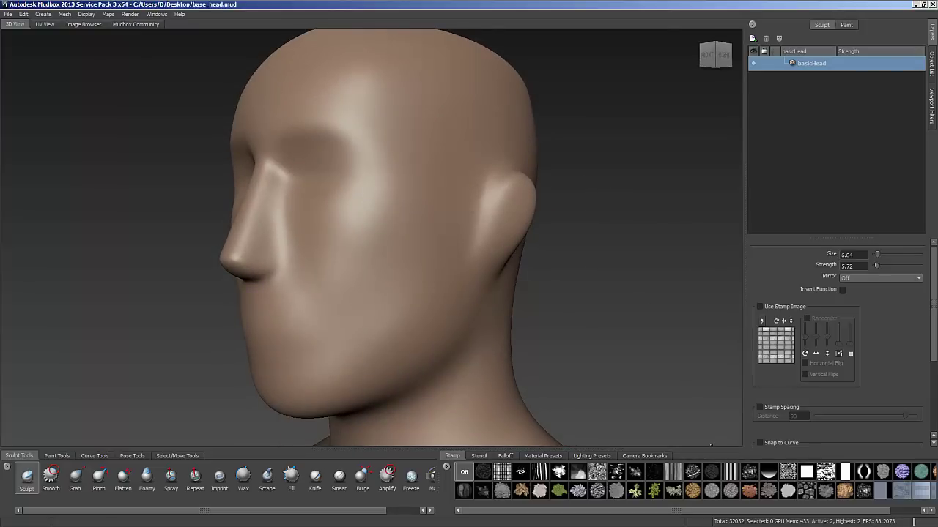
click(825, 471)
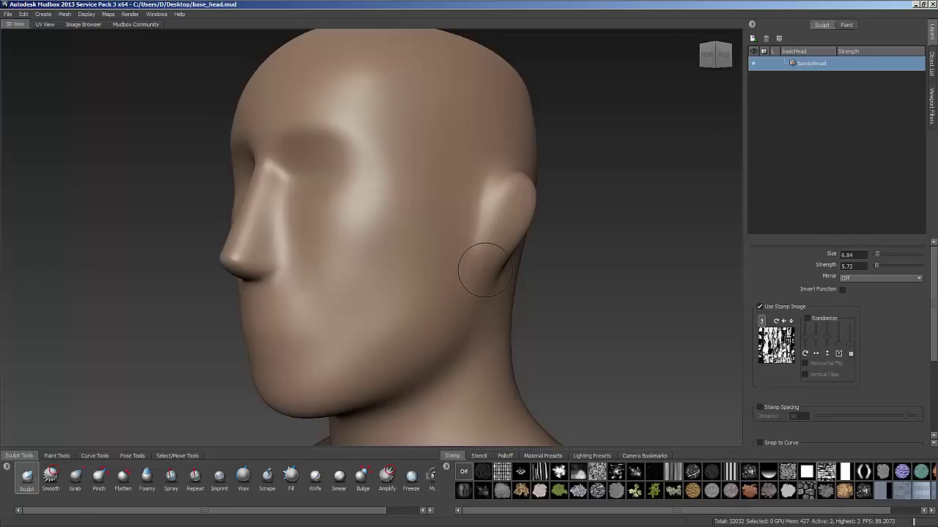
alt+drag(479, 293, 551, 315)
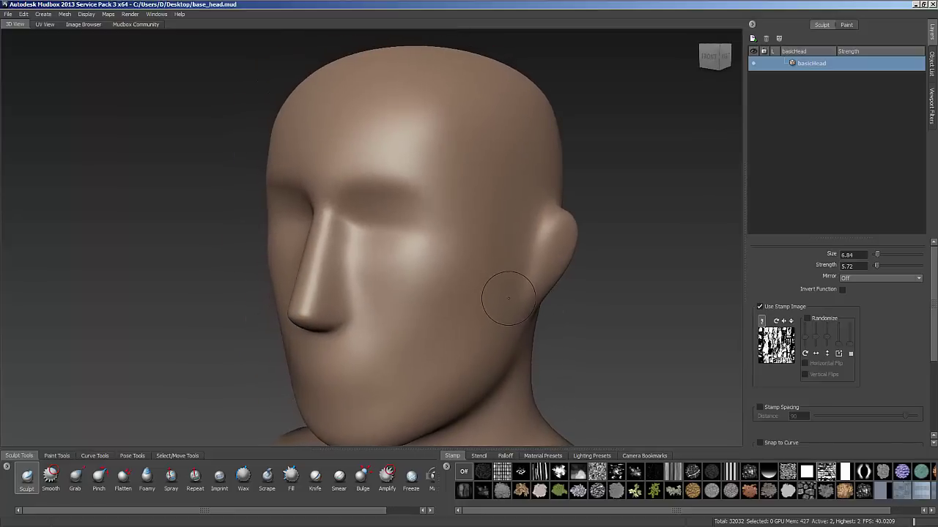
key(shift+d)
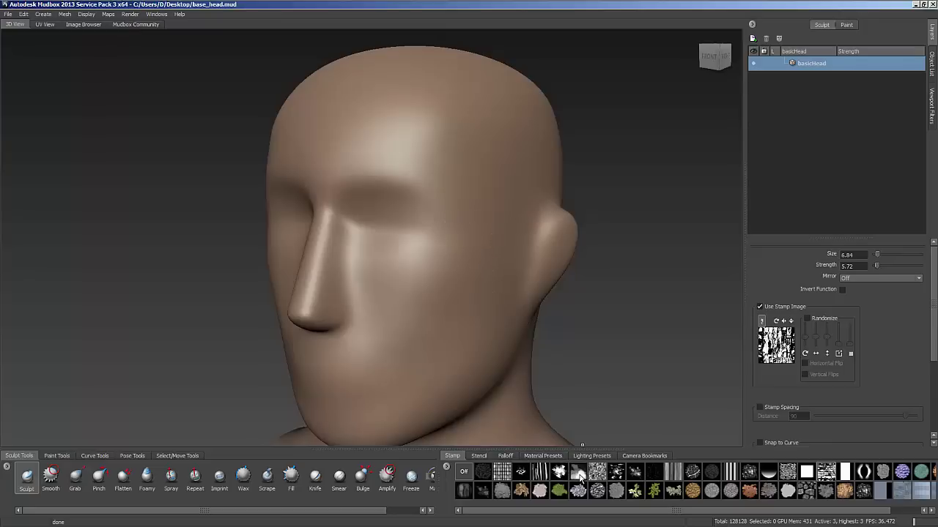
Try out a series of different stamp images on the Sculpt brush, ending with the stamp turned off
click(504, 475)
click(520, 472)
click(540, 472)
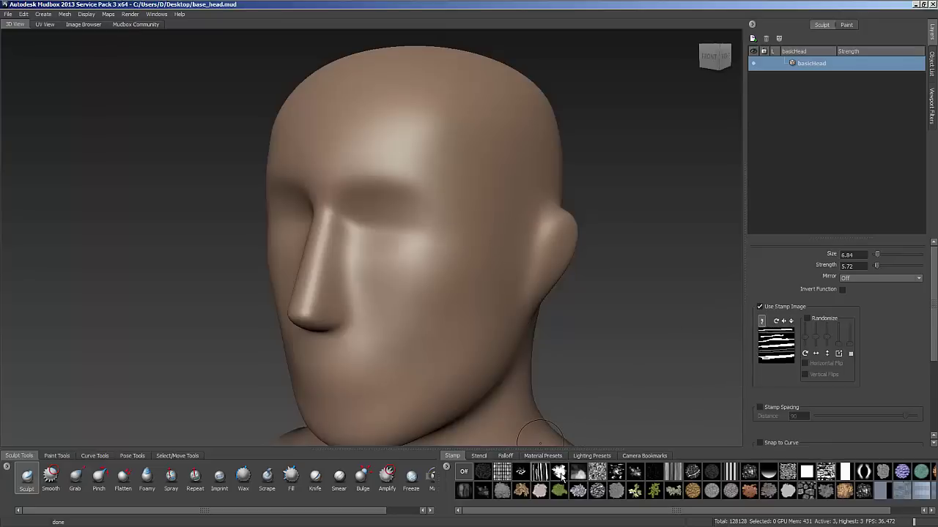
click(559, 473)
click(597, 472)
click(616, 472)
click(635, 473)
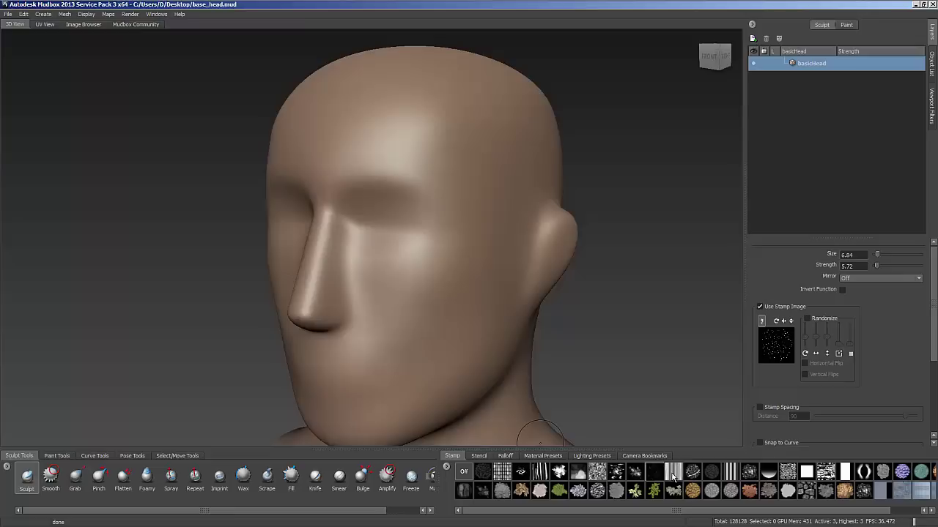
click(673, 473)
click(692, 472)
click(482, 471)
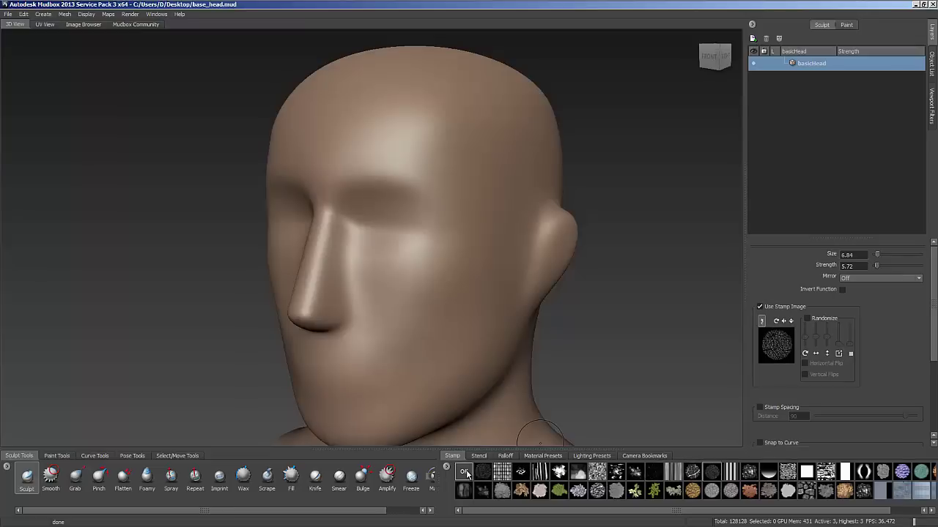
click(465, 473)
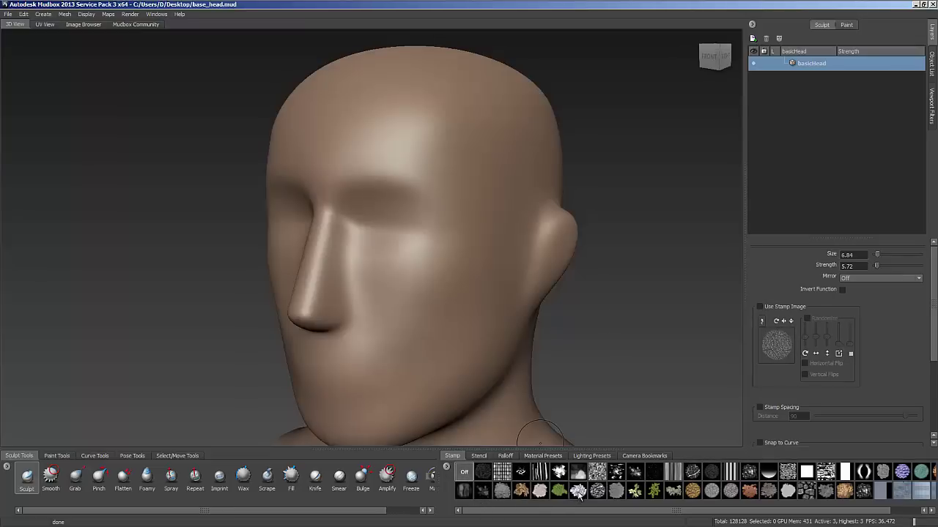
Stamp the round vein pattern onto the cheek, temple and side of the forehead with the Sculpt brush at size 16.28
click(503, 472)
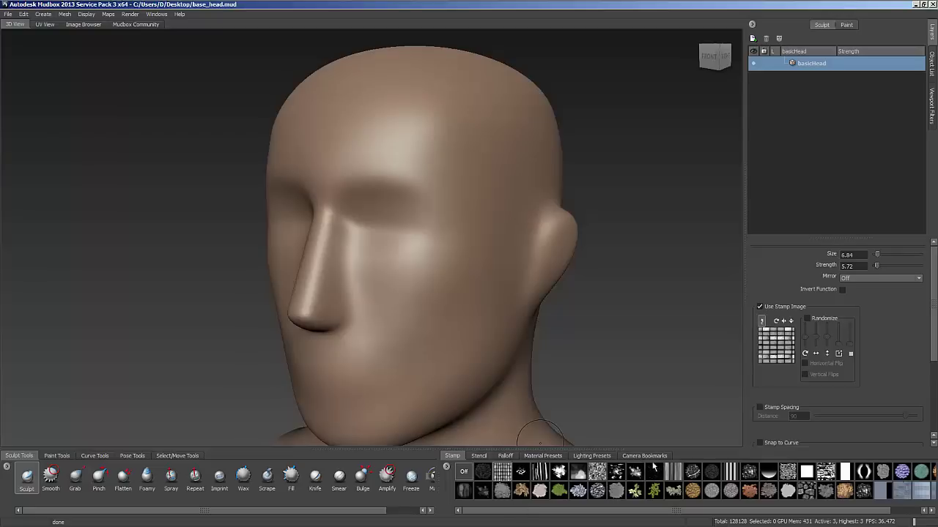
click(693, 472)
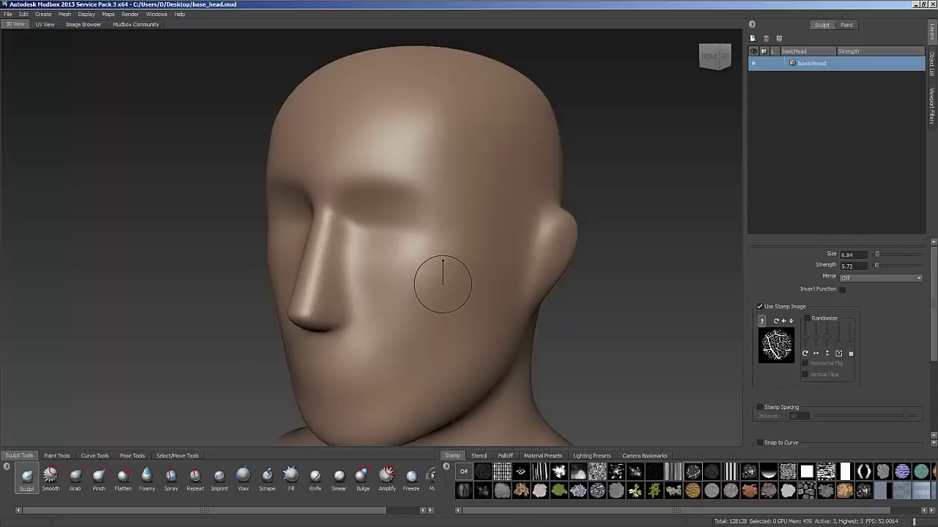
key(b)
mouse_move(440, 283)
mouse_down()
mouse_move(479, 285)
mouse_move(459, 287)
mouse_up()
key(b)
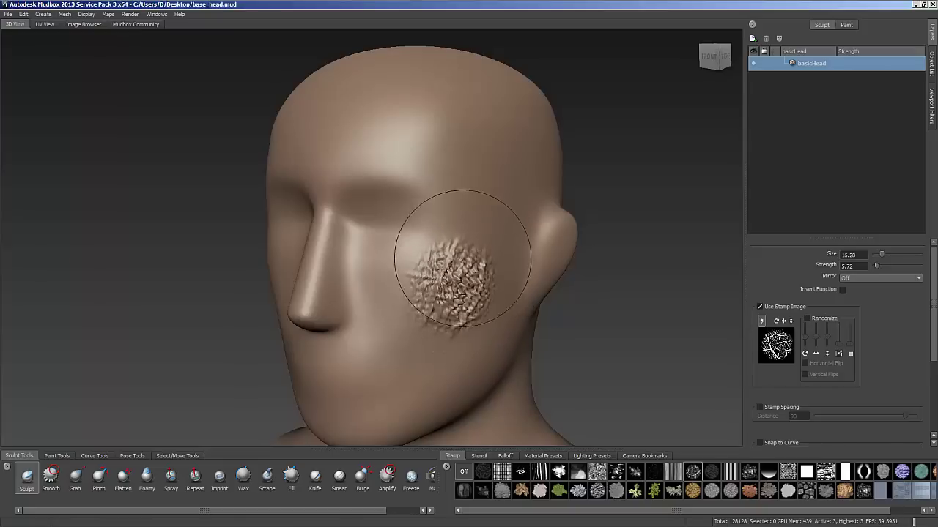
drag(473, 195, 469, 188)
drag(434, 137, 430, 140)
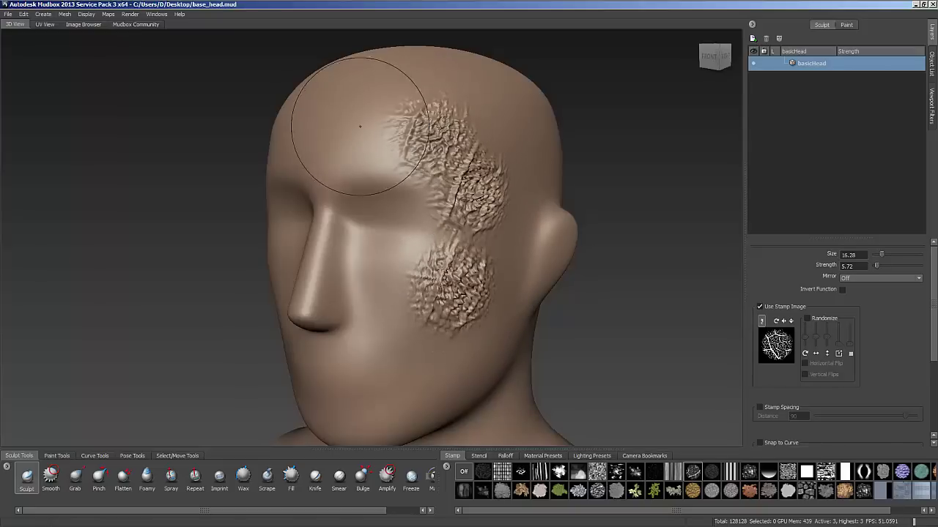
Smooth the stamped vein texture on the forehead, temple and cheek
mouse_move(487, 220)
alt+mouse_down()
mouse_move(508, 292)
mouse_move(522, 299)
alt+mouse_up()
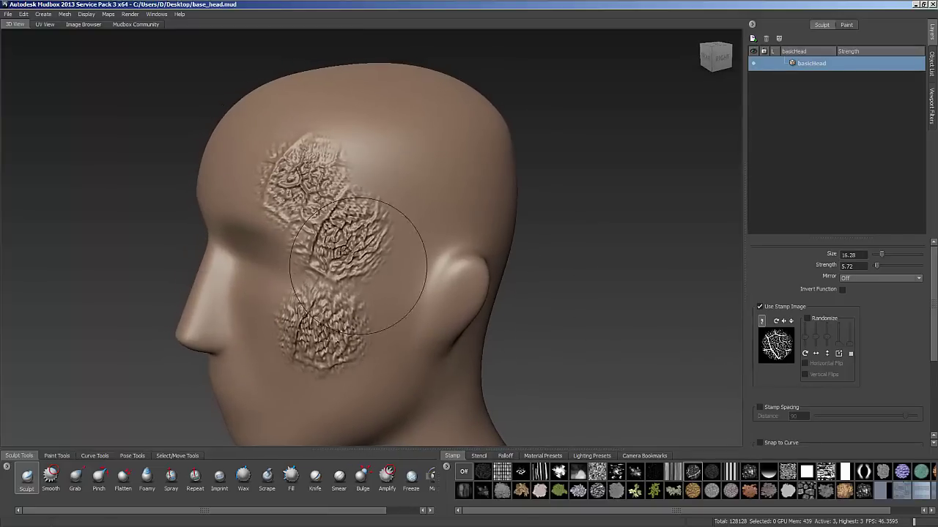
key(shift)
mouse_move(308, 168)
shift+mouse_down()
mouse_move(285, 194)
mouse_move(366, 256)
mouse_move(322, 282)
shift+mouse_up()
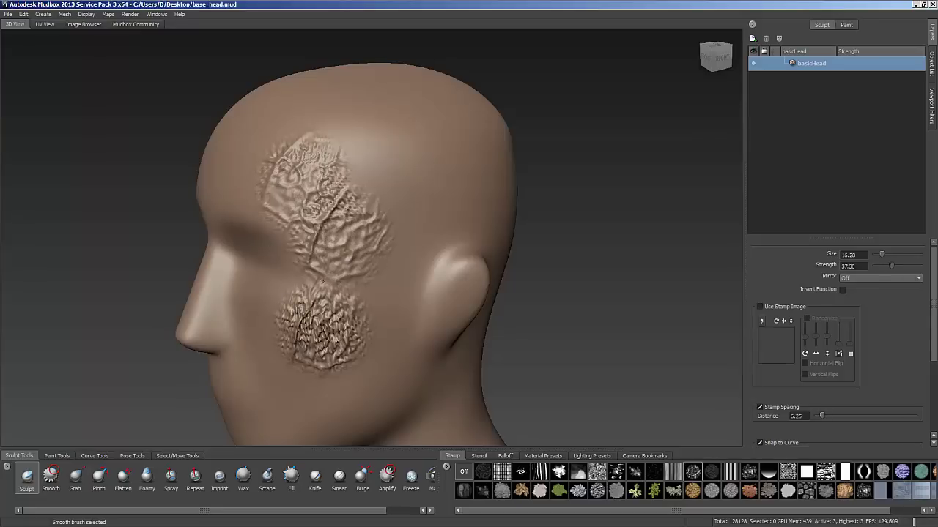
shift+drag(344, 327, 322, 347)
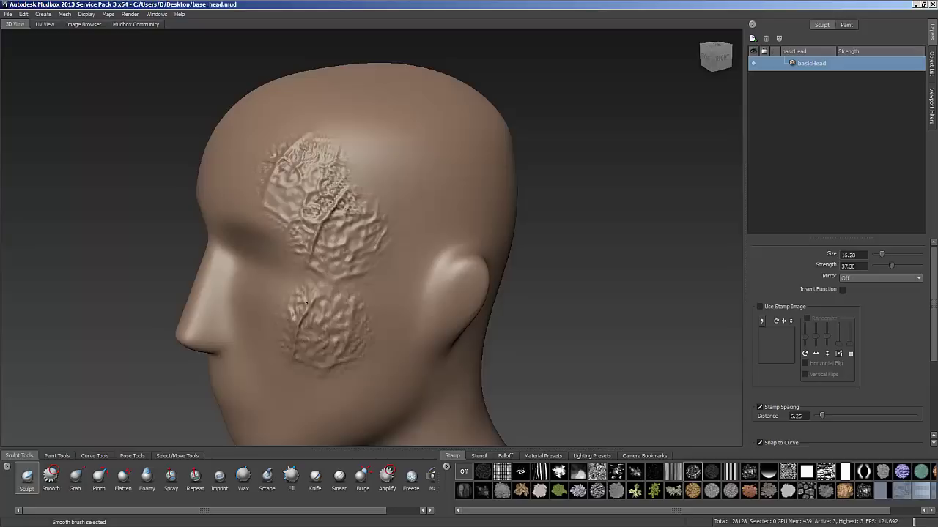
shift+drag(342, 183, 295, 225)
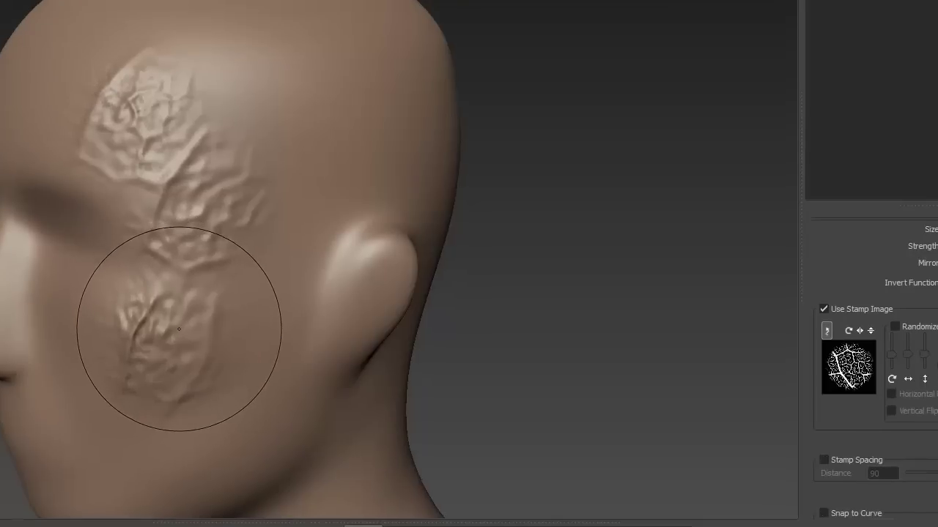
Turn off the stamp image and overlay the bw_grimeScratched stencil on the view
alt+drag(178, 314, 200, 291)
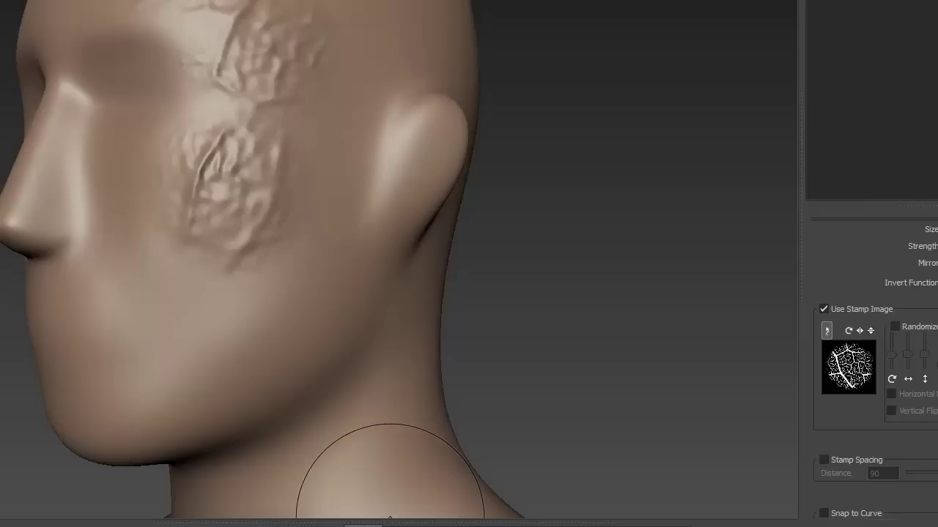
click(823, 309)
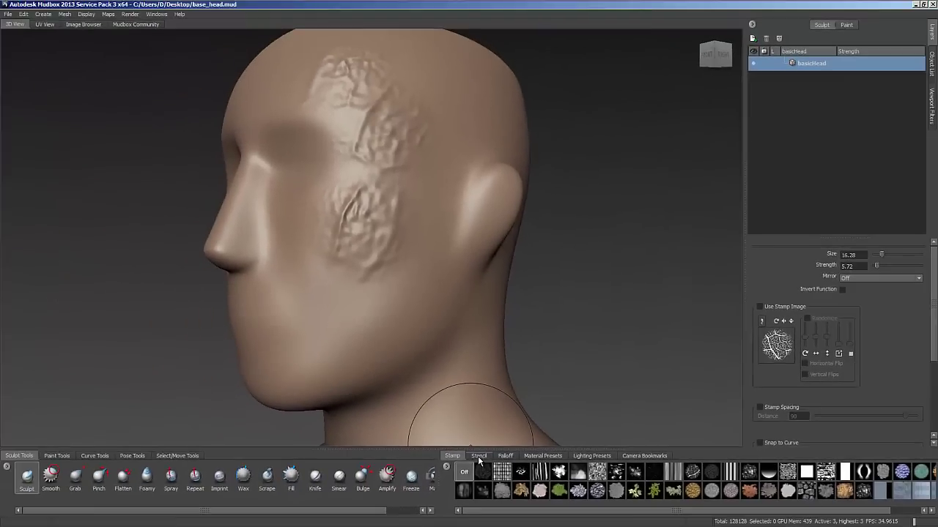
click(478, 455)
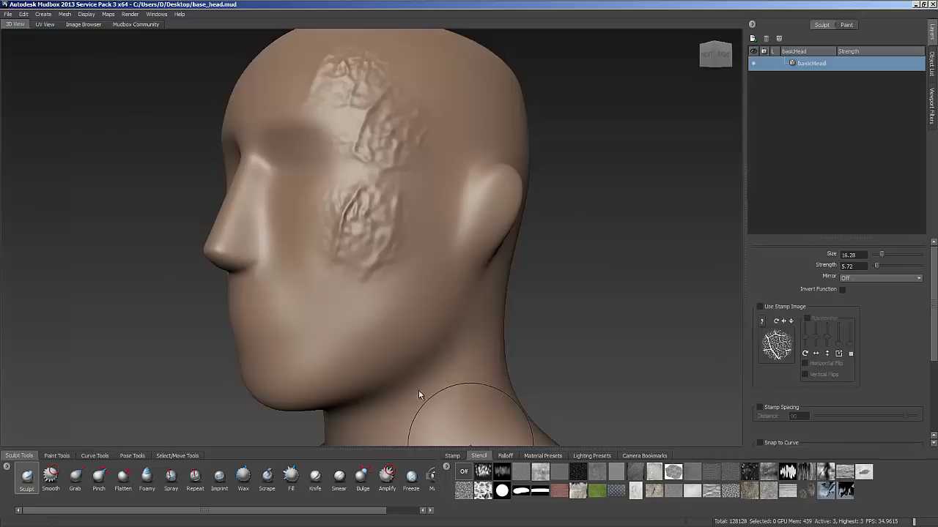
alt+drag(408, 298, 525, 292)
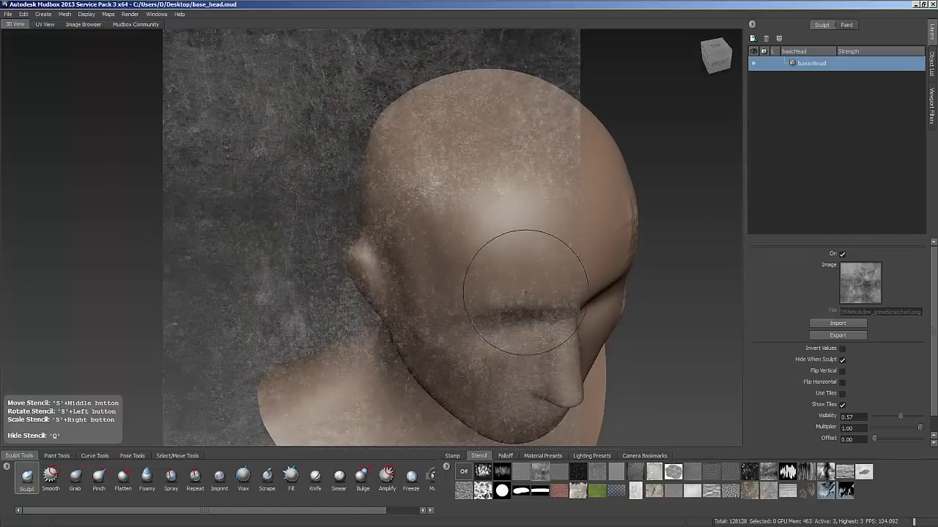
Scale, move and slightly rotate the grime stencil so it extends well beyond the whole head in side view
mouse_move(429, 230)
alt+mouse_down()
mouse_move(332, 255)
mouse_move(447, 242)
alt+mouse_up()
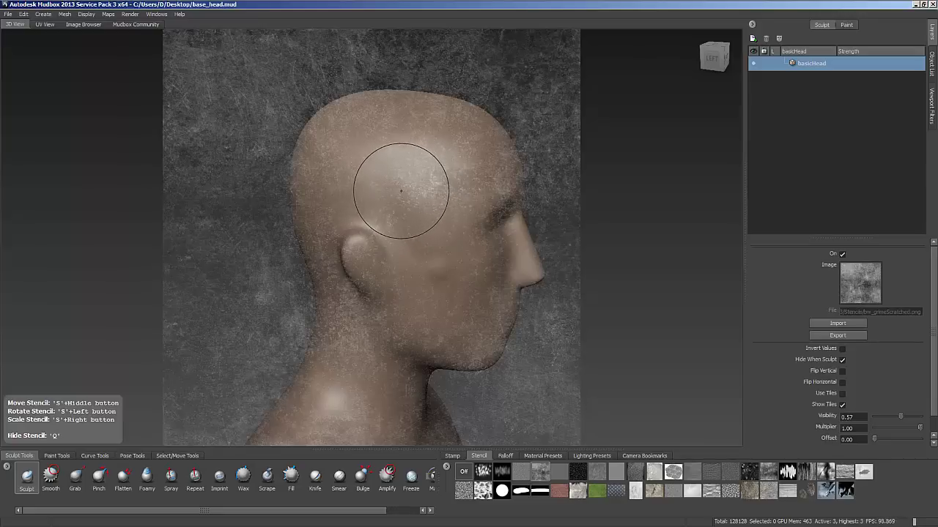
right_drag(408, 198, 355, 180)
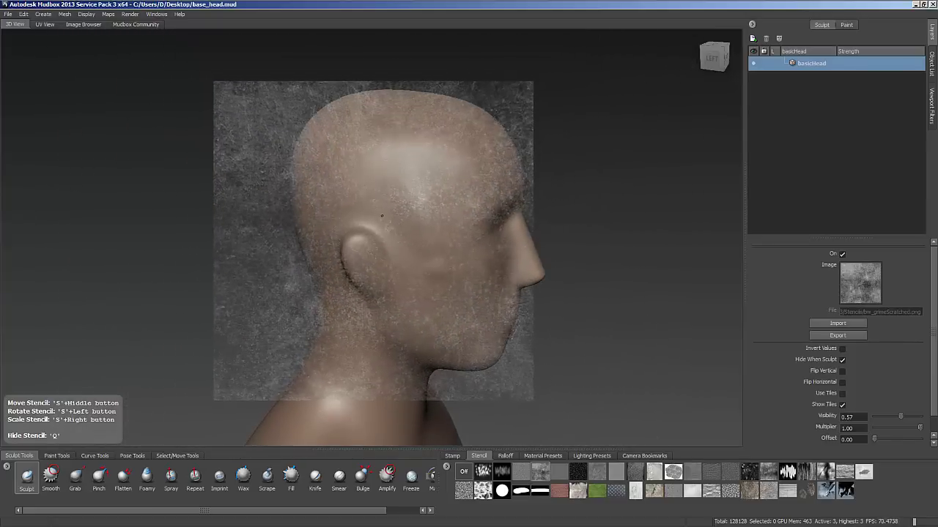
mouse_move(380, 215)
middle_down()
mouse_move(343, 211)
mouse_move(370, 238)
mouse_move(383, 211)
mouse_move(368, 211)
mouse_move(387, 217)
middle_up()
mouse_move(387, 216)
mouse_down()
mouse_move(404, 205)
mouse_move(392, 192)
mouse_up()
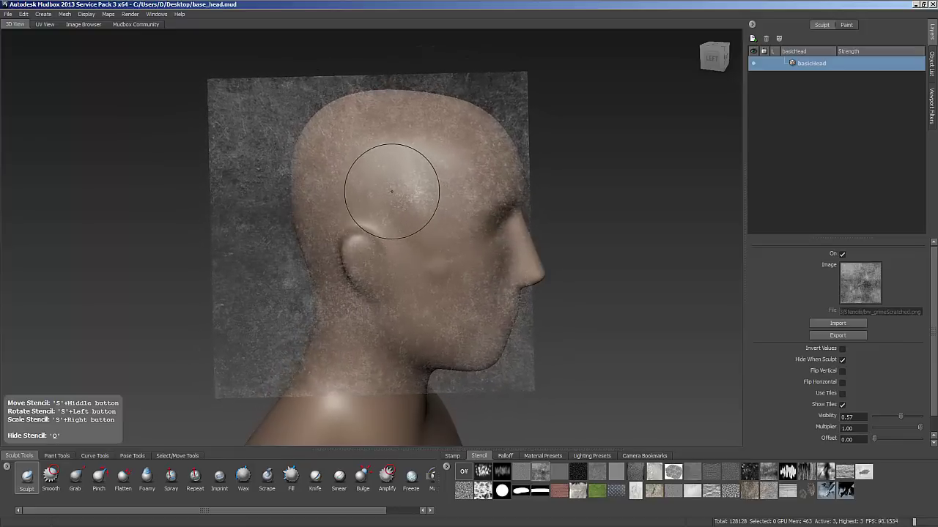
mouse_move(392, 191)
right_down()
mouse_move(428, 191)
mouse_move(359, 192)
mouse_move(440, 205)
mouse_move(447, 220)
mouse_move(366, 234)
mouse_move(525, 262)
mouse_move(455, 243)
mouse_move(481, 241)
right_up()
mouse_move(396, 175)
mouse_down()
mouse_move(410, 191)
mouse_move(342, 225)
mouse_up()
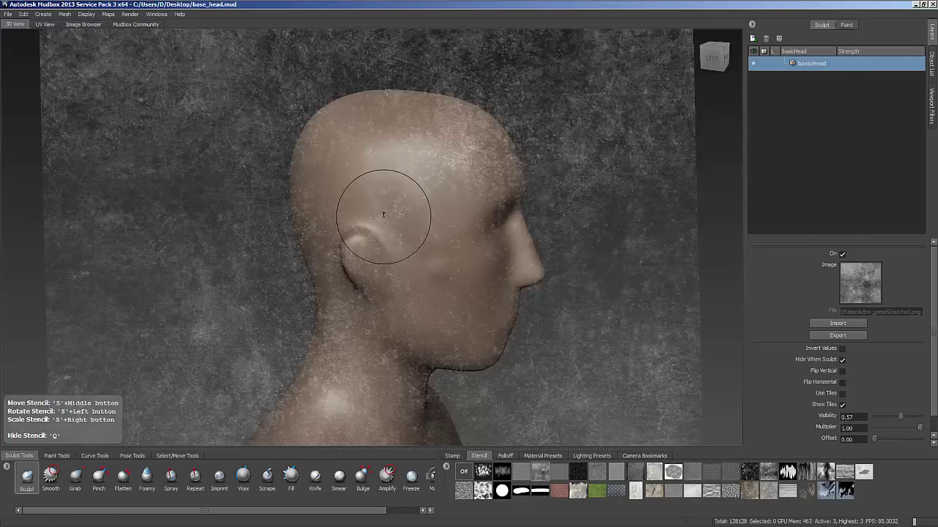
Sculpt the grime stencil texture onto the untextured side of the head, above and behind the ear
drag(383, 214, 419, 203)
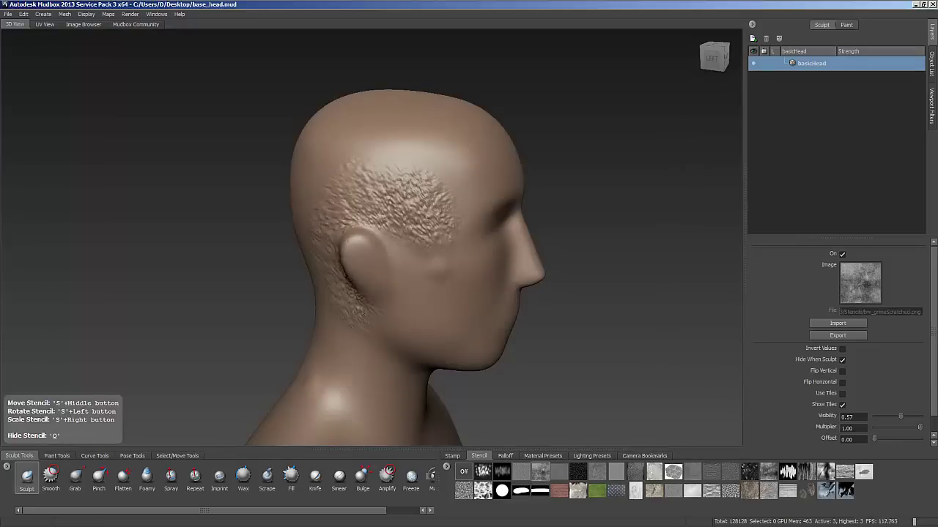
mouse_move(421, 306)
mouse_down()
mouse_move(456, 222)
mouse_move(438, 223)
mouse_move(413, 202)
mouse_move(334, 225)
mouse_move(312, 213)
mouse_up()
mouse_move(374, 162)
mouse_down()
mouse_move(465, 192)
mouse_move(379, 211)
mouse_move(340, 199)
mouse_move(390, 239)
mouse_move(355, 265)
mouse_up()
Sculpt the stencil texture across the forehead and crown and along the opposite side, down behind the ear to the neck
alt+drag(414, 209, 324, 295)
drag(298, 185, 358, 240)
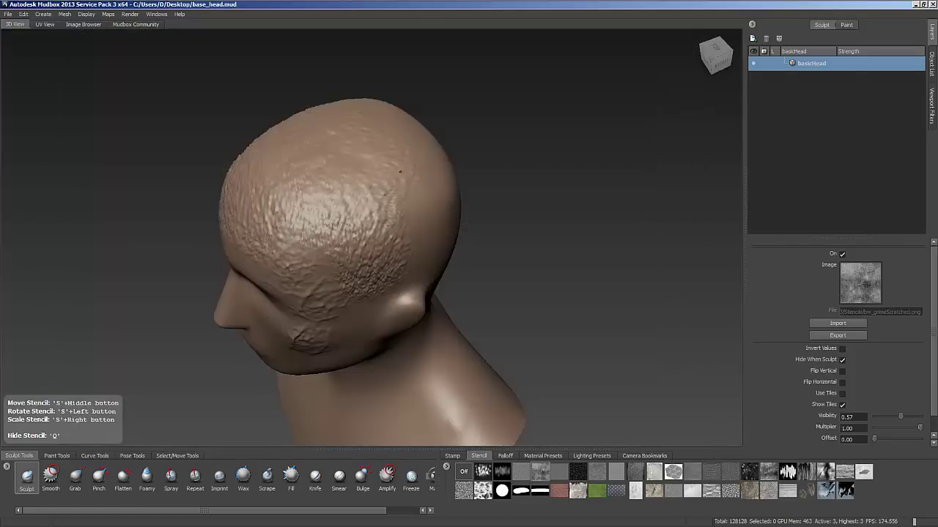
mouse_move(400, 171)
mouse_down()
mouse_move(420, 183)
mouse_move(370, 139)
mouse_up()
drag(304, 147, 344, 180)
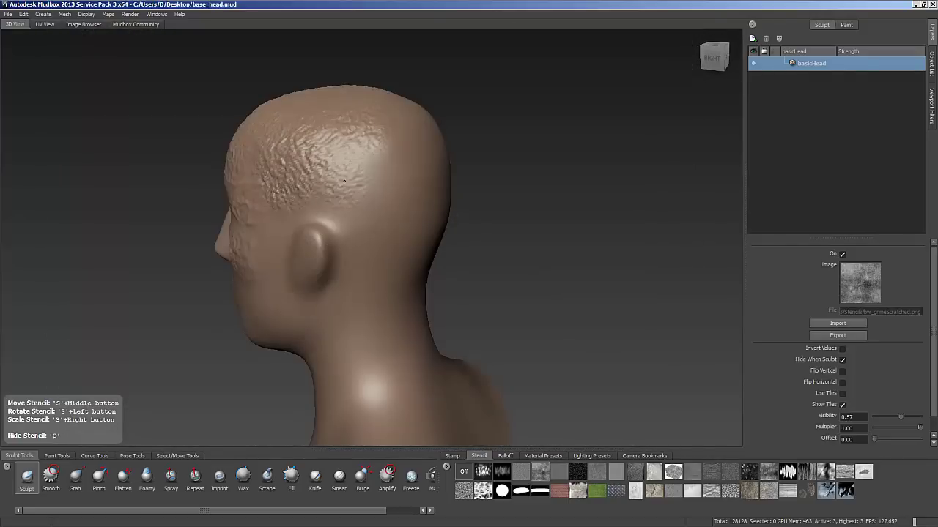
drag(369, 258, 370, 253)
drag(366, 218, 362, 337)
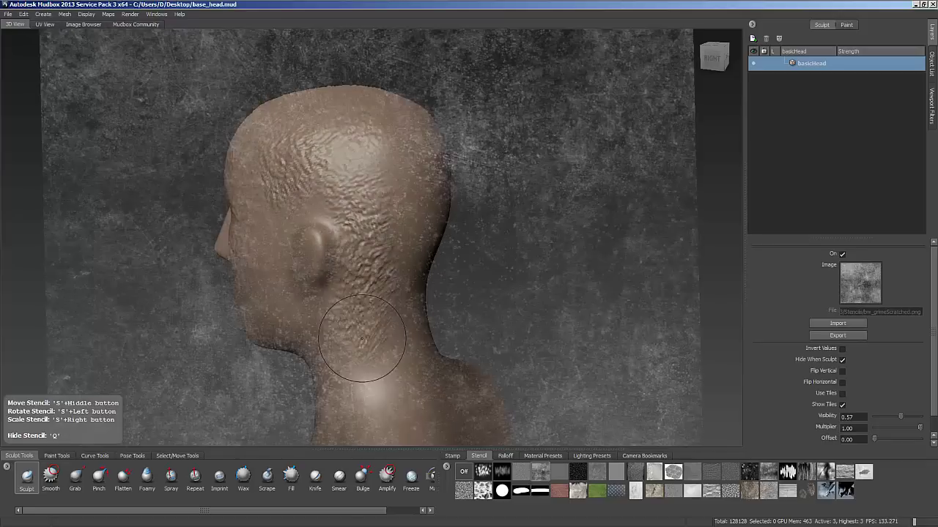
Cover the back of the head and the nape of the neck with the grime stencil texture
mouse_move(424, 312)
alt+mouse_down()
mouse_move(376, 328)
mouse_move(394, 331)
alt+mouse_up()
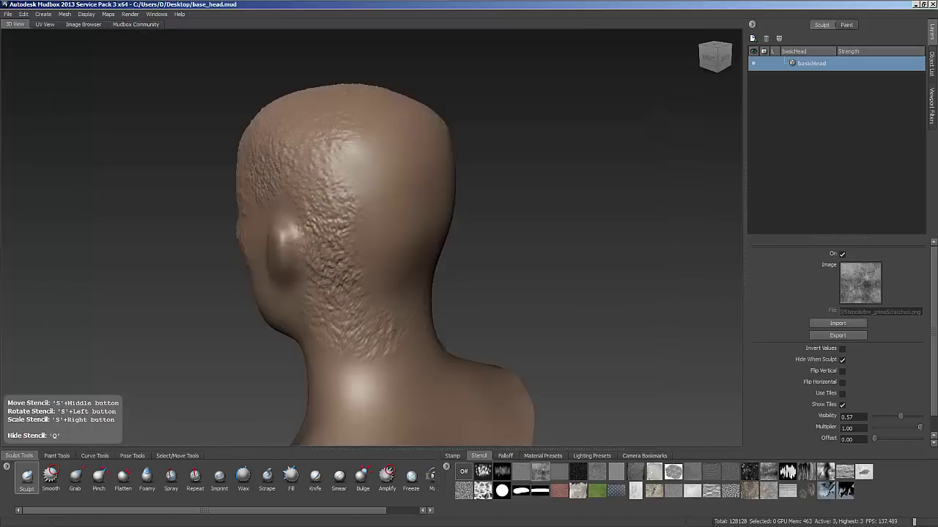
mouse_move(384, 204)
mouse_down()
mouse_move(376, 150)
mouse_move(358, 199)
mouse_move(373, 213)
mouse_up()
alt+drag(410, 272, 361, 163)
drag(361, 162, 357, 187)
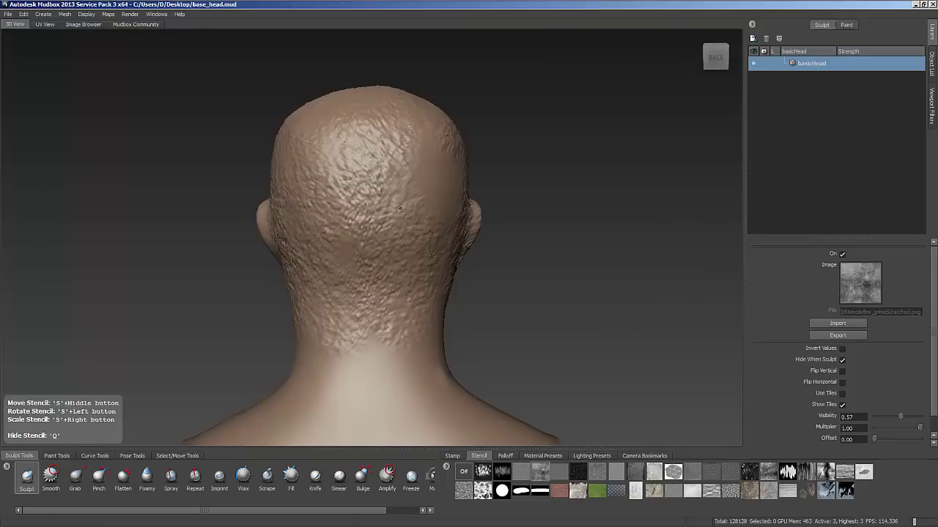
mouse_move(400, 208)
mouse_down()
mouse_move(437, 155)
mouse_move(437, 176)
mouse_move(388, 208)
mouse_up()
drag(410, 242, 399, 330)
mouse_move(381, 307)
mouse_down()
mouse_move(375, 333)
mouse_move(429, 328)
mouse_move(392, 346)
mouse_up()
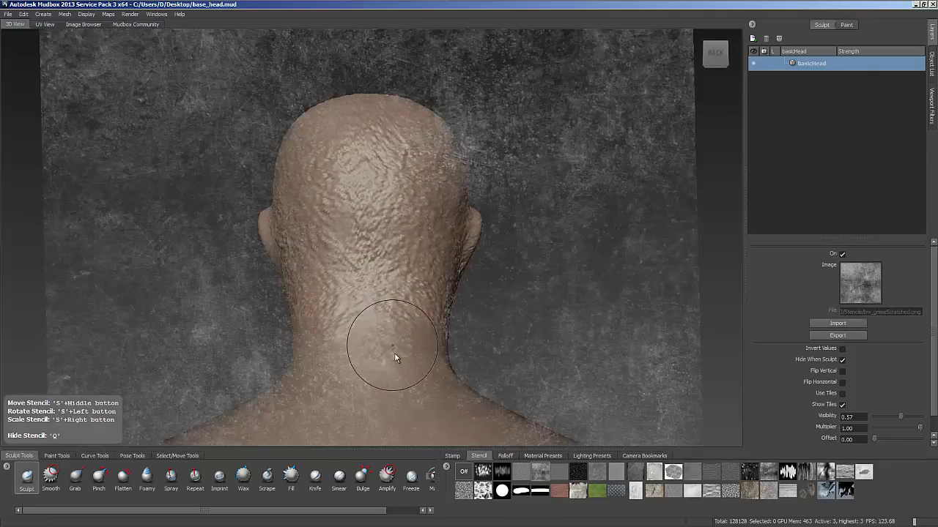
Extend the grime stencil texture down the nape of the neck and clear the selection of the head model
right_drag(393, 347, 396, 375)
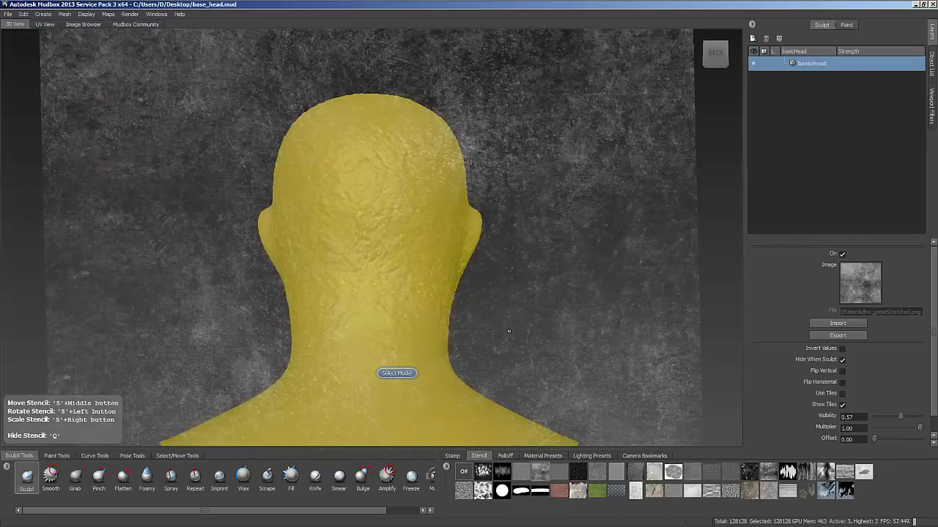
mouse_move(425, 323)
mouse_down()
mouse_move(393, 354)
mouse_move(360, 304)
mouse_up()
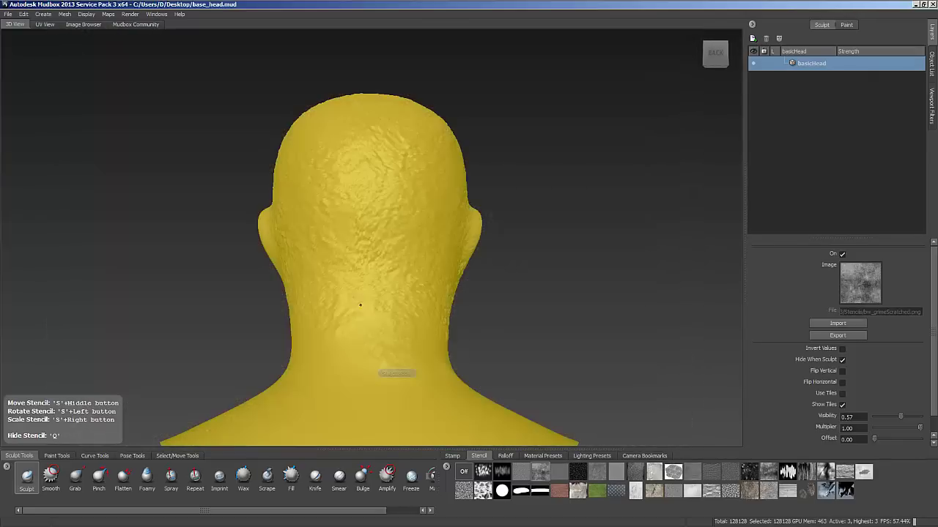
drag(345, 352, 314, 366)
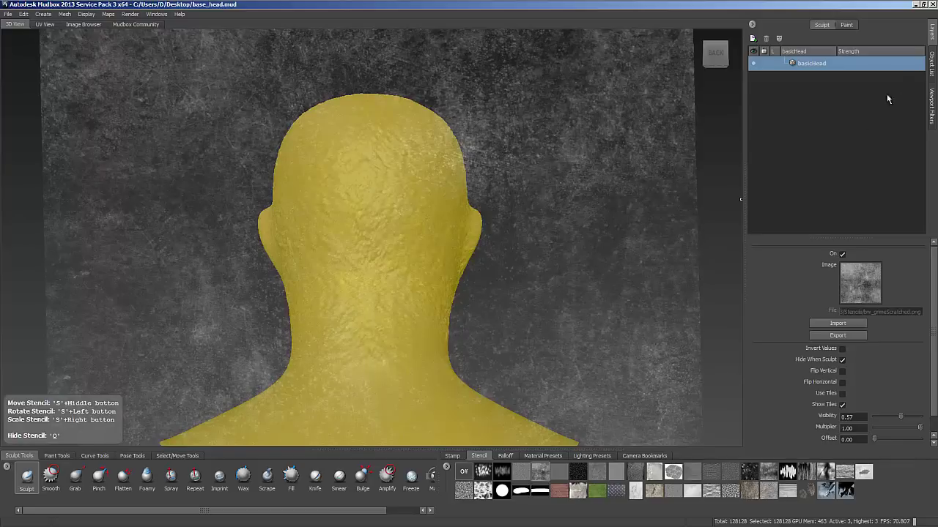
click(932, 65)
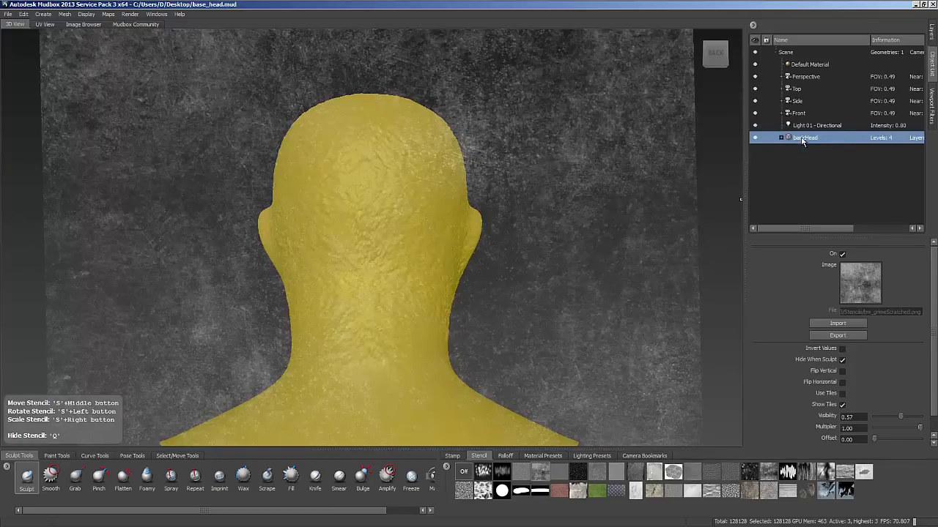
click(777, 178)
Sculpt grime texture onto the cheek and jaw below the ear, and dotted-stencil bumps over the chin, neck and shoulder
alt+drag(501, 302, 377, 343)
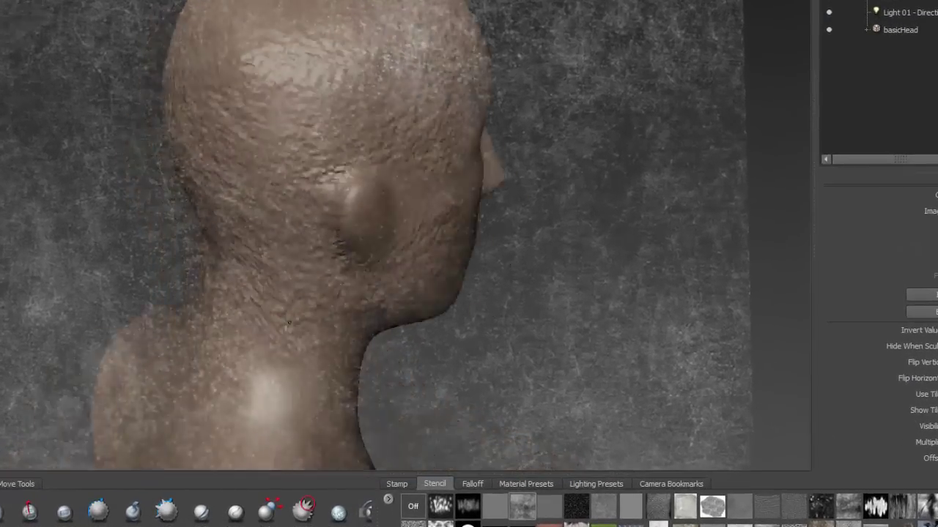
mouse_move(289, 322)
alt+mouse_down()
mouse_move(176, 308)
mouse_move(172, 252)
alt+mouse_up()
mouse_move(186, 165)
mouse_down()
mouse_move(240, 169)
mouse_move(238, 187)
mouse_up()
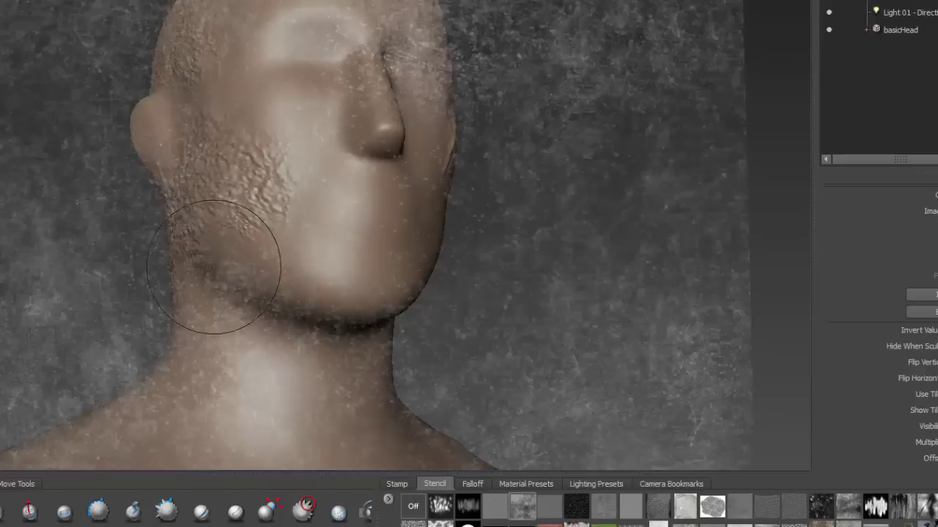
click(577, 505)
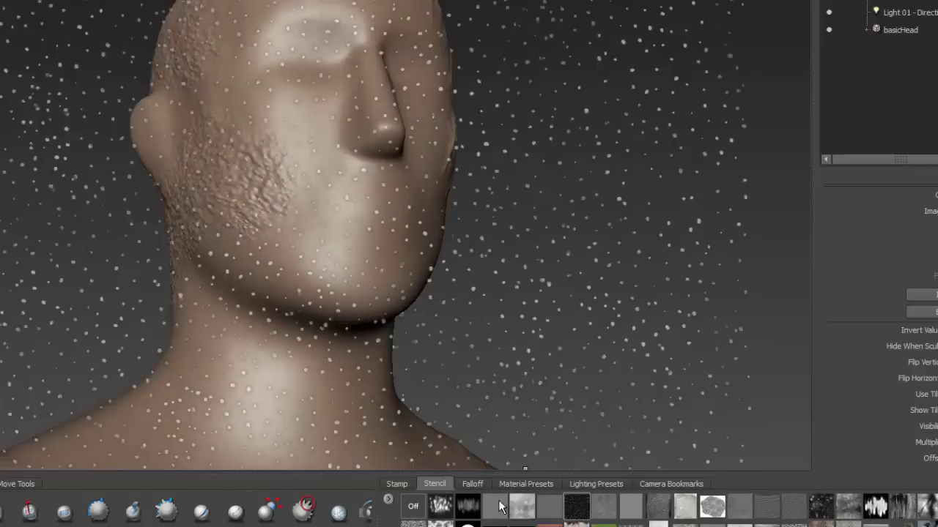
mouse_move(339, 241)
mouse_down()
mouse_move(326, 285)
mouse_move(271, 253)
mouse_move(217, 332)
mouse_move(249, 414)
mouse_move(293, 444)
mouse_move(132, 440)
mouse_move(168, 388)
mouse_move(180, 391)
mouse_up()
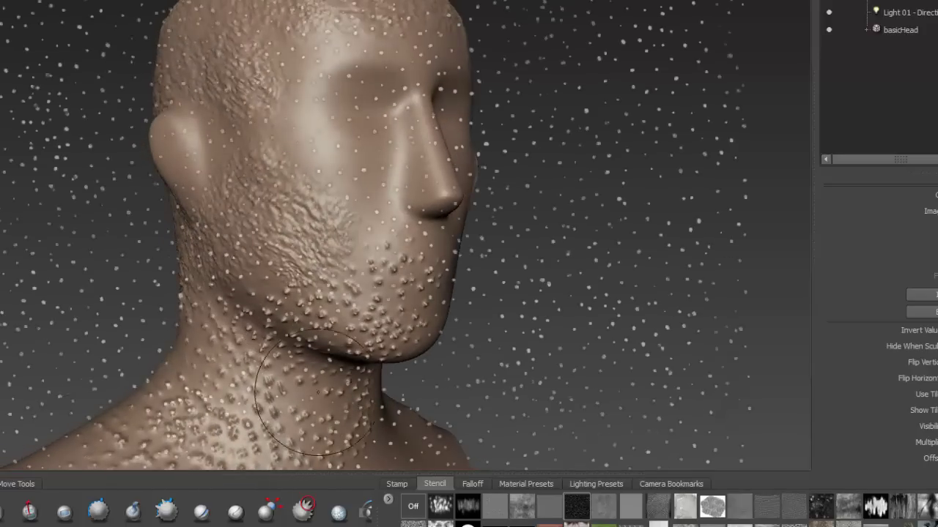
Switch to the cracked rock stencil and sculpt its texture over the opposite cheek, jaw and side of the neck
click(767, 525)
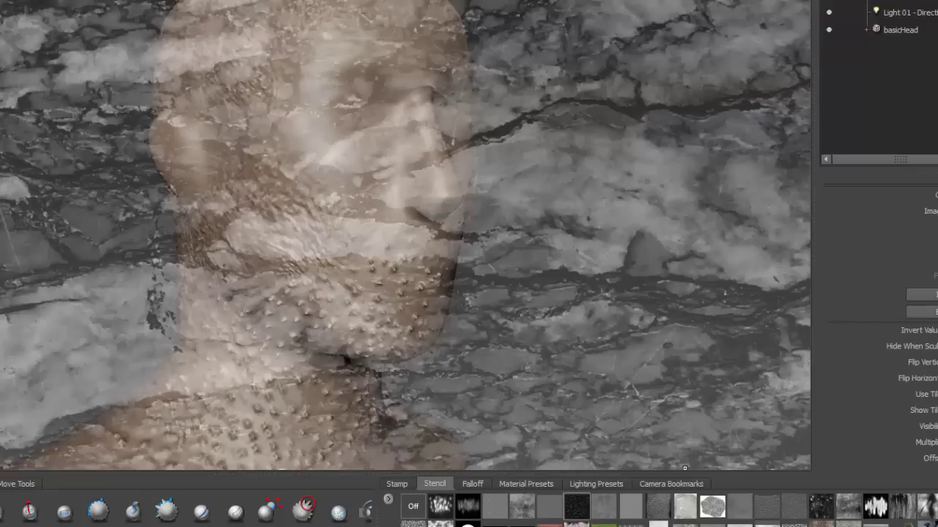
mouse_move(444, 277)
alt+mouse_down()
mouse_move(220, 260)
mouse_move(296, 237)
mouse_move(289, 366)
mouse_move(439, 432)
mouse_move(361, 456)
mouse_move(440, 446)
mouse_move(499, 454)
alt+mouse_up()
alt+drag(323, 297, 347, 358)
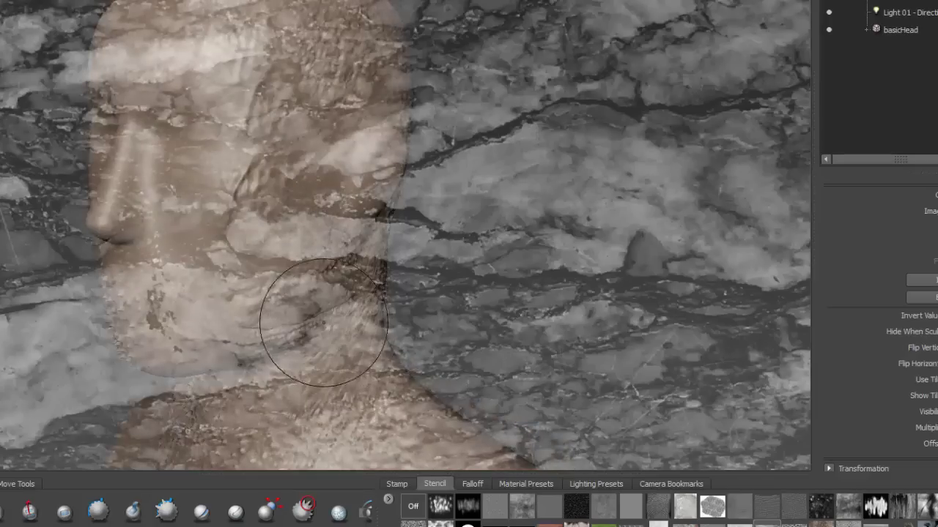
mouse_move(271, 246)
mouse_down()
mouse_move(264, 297)
mouse_move(256, 285)
mouse_move(282, 341)
mouse_move(322, 301)
mouse_move(367, 293)
mouse_move(382, 344)
mouse_move(367, 410)
mouse_move(461, 458)
mouse_move(344, 461)
mouse_move(311, 404)
mouse_up()
Sculpt vertical streaks from the streaked stencil onto the cheek, jaw and mouth area, and turn the stencil off
click(875, 506)
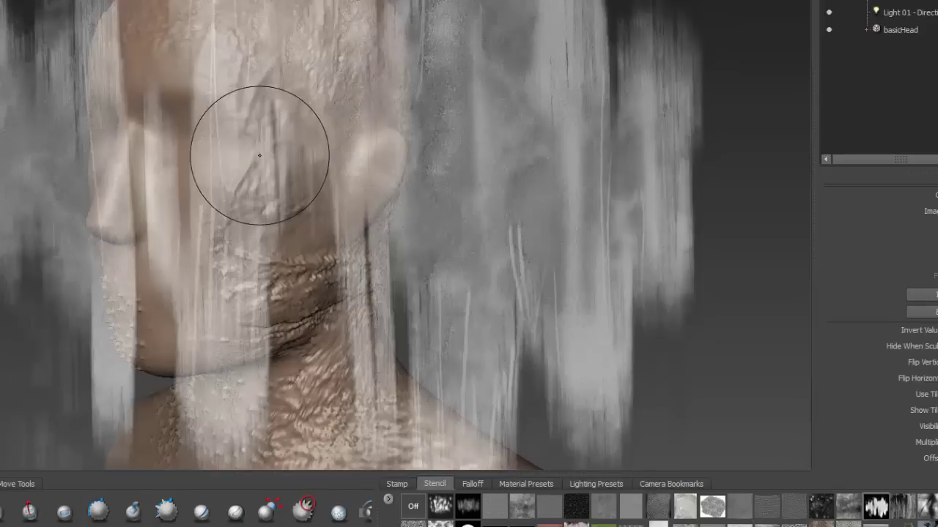
mouse_move(261, 147)
mouse_down()
mouse_move(252, 110)
mouse_move(260, 58)
mouse_move(277, 209)
mouse_move(274, 168)
mouse_move(322, 59)
mouse_move(366, 146)
mouse_move(381, 213)
mouse_move(320, 199)
mouse_move(262, 278)
mouse_move(183, 326)
mouse_move(129, 345)
mouse_move(111, 296)
mouse_move(262, 310)
mouse_move(345, 290)
mouse_up()
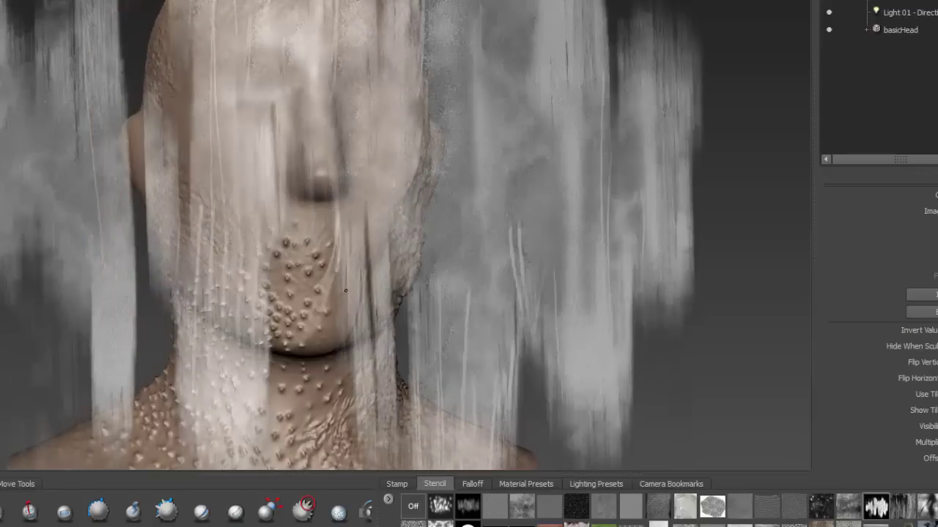
click(413, 506)
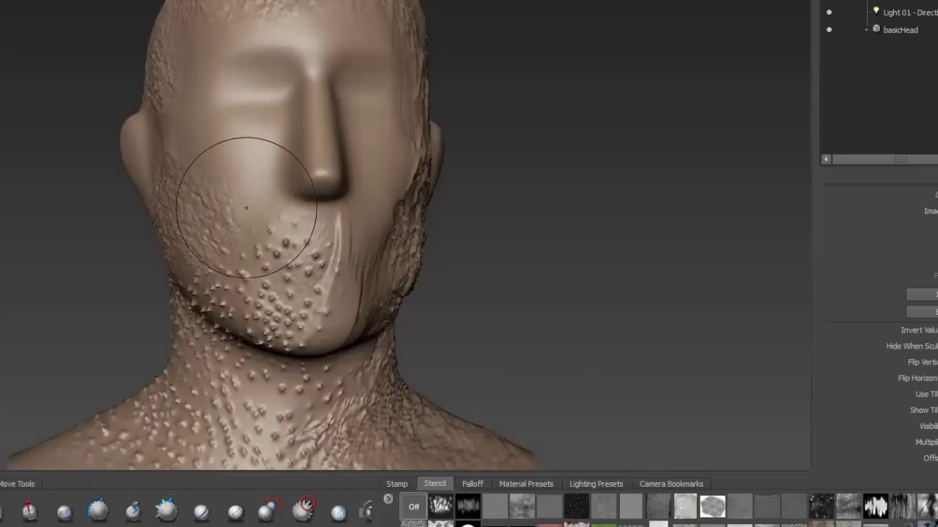
Smooth parts of the sculpted texture on the cheek, the side of the neck and the chin
mouse_move(322, 253)
mouse_down()
mouse_move(319, 219)
mouse_move(261, 289)
mouse_move(382, 437)
mouse_up()
mouse_move(446, 397)
alt+mouse_down()
mouse_move(268, 418)
mouse_move(236, 310)
alt+mouse_up()
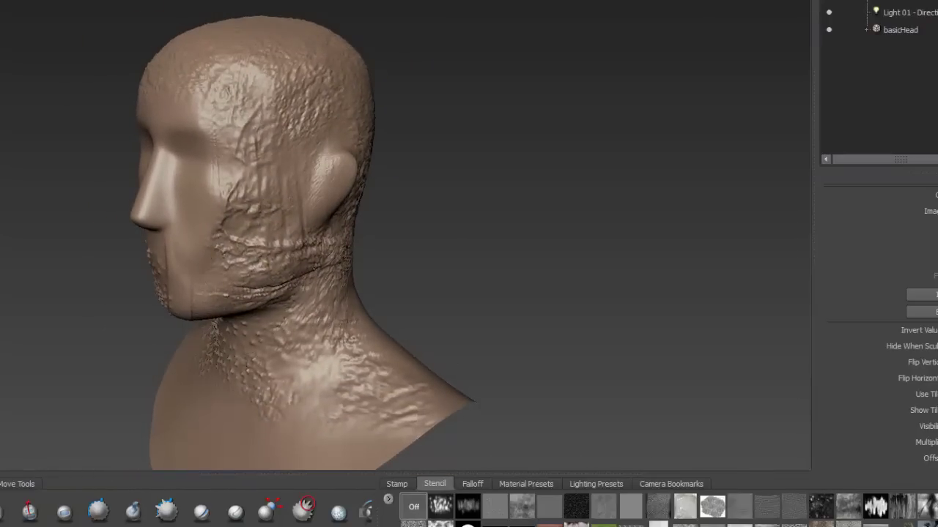
mouse_move(312, 213)
alt+mouse_down()
mouse_move(295, 240)
mouse_move(211, 117)
mouse_move(192, 113)
alt+mouse_up()
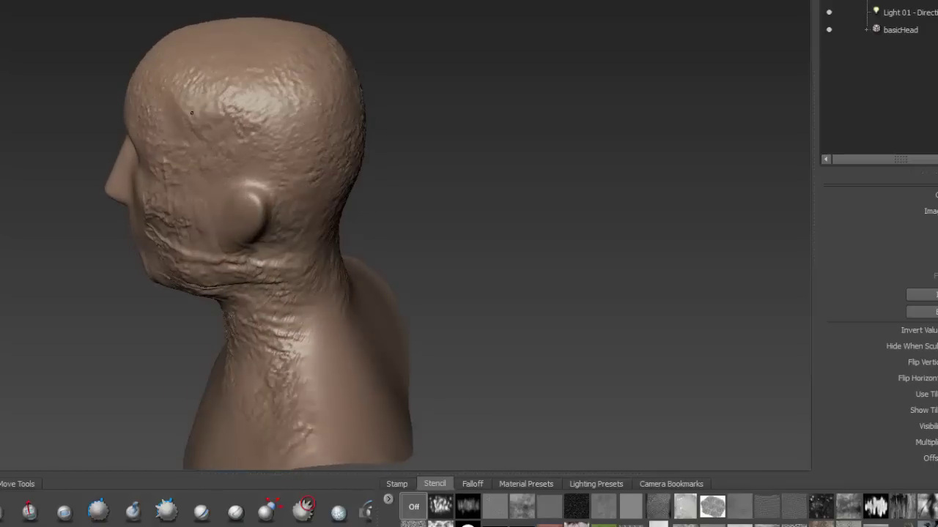
mouse_move(137, 100)
alt+mouse_down()
mouse_move(226, 119)
mouse_move(275, 113)
alt+mouse_up()
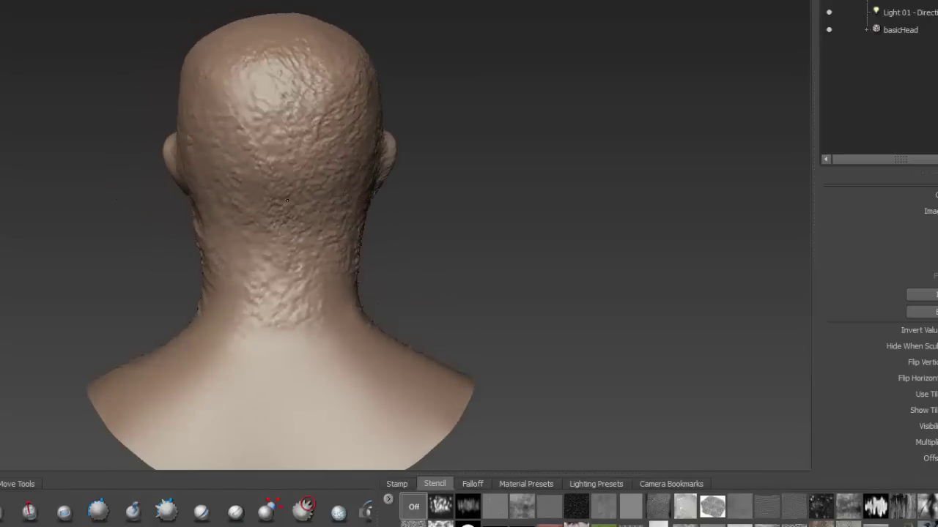
alt+drag(259, 192, 272, 147)
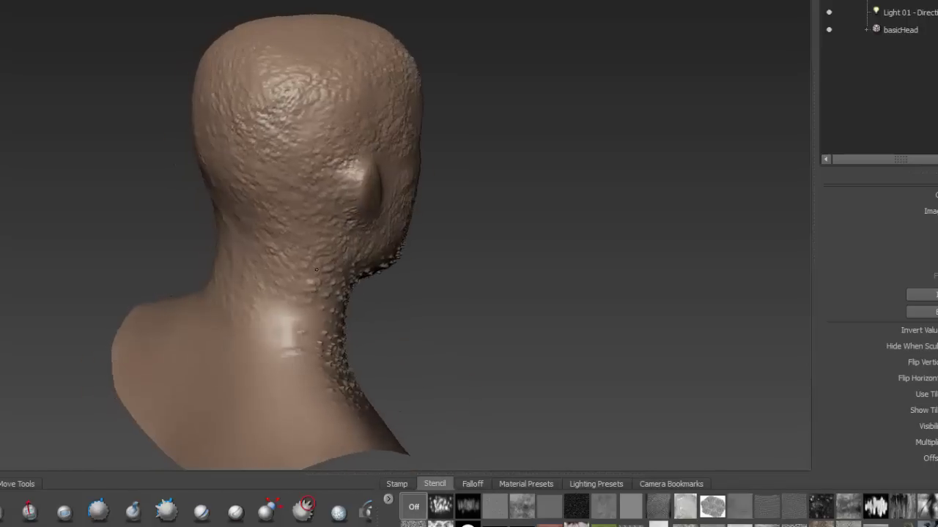
alt+drag(319, 248, 287, 238)
mouse_move(341, 223)
shift+mouse_down()
mouse_move(348, 192)
mouse_move(298, 120)
mouse_move(377, 113)
shift+mouse_up()
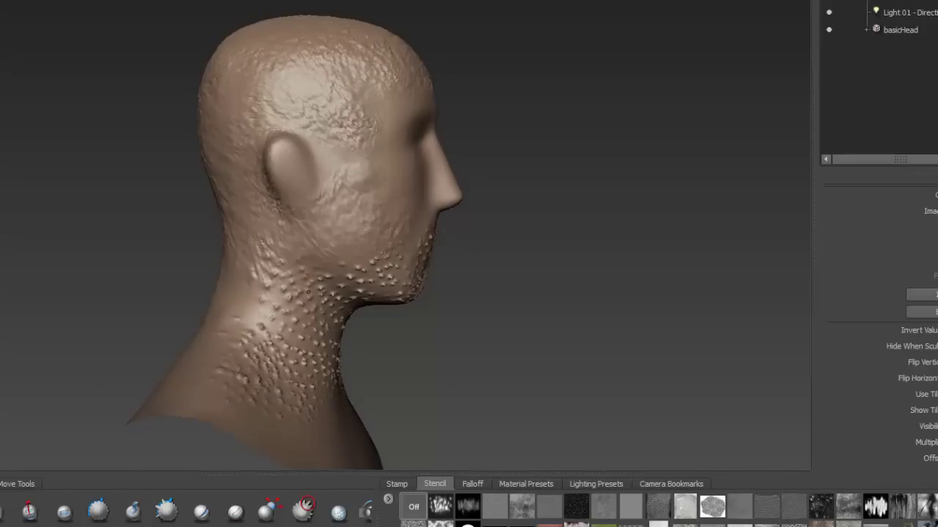
drag(294, 343, 285, 389)
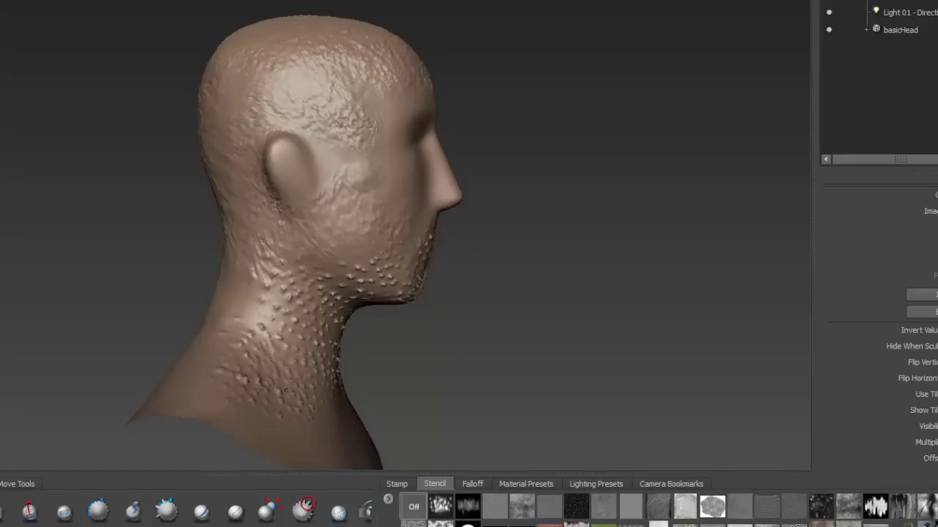
alt+drag(210, 406, 289, 362)
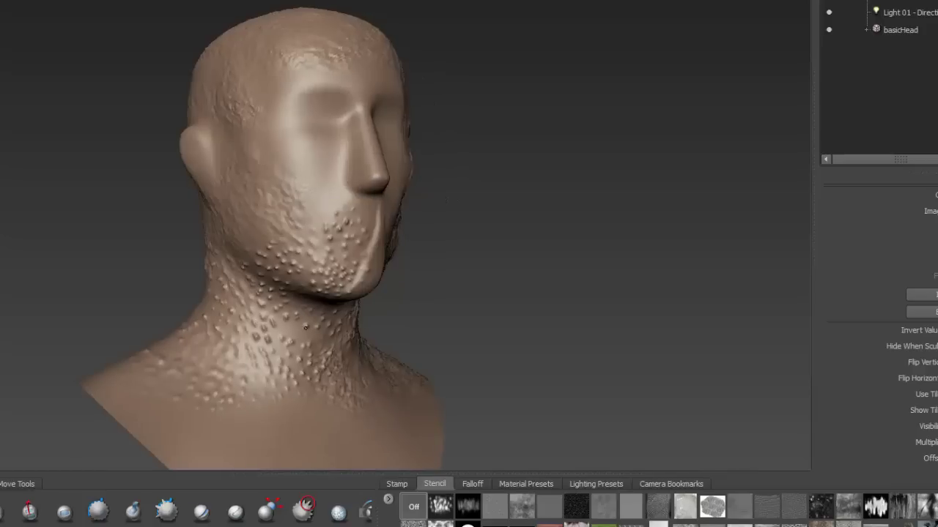
mouse_move(334, 222)
mouse_down()
mouse_move(331, 256)
mouse_move(350, 280)
mouse_up()
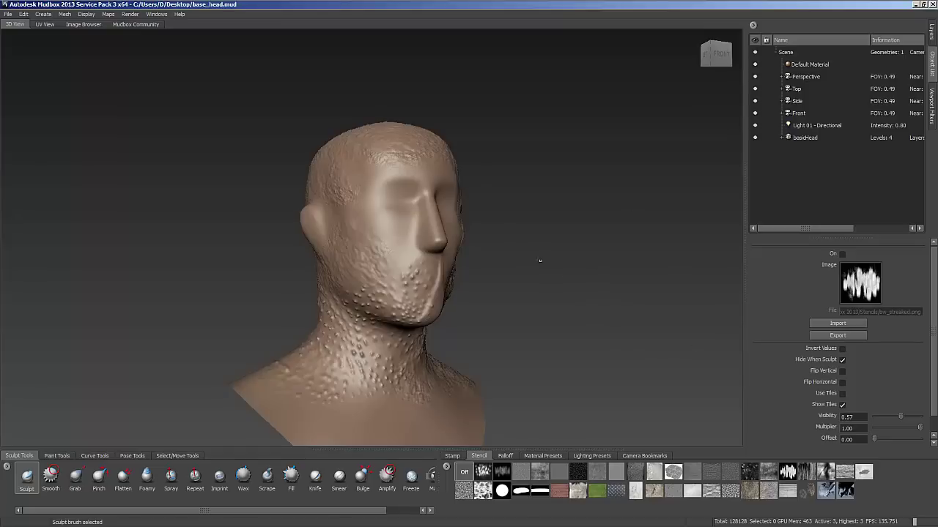
Show the layer list and compare the head's texture detail from subdivision level 3 down to level 0 and back
click(928, 32)
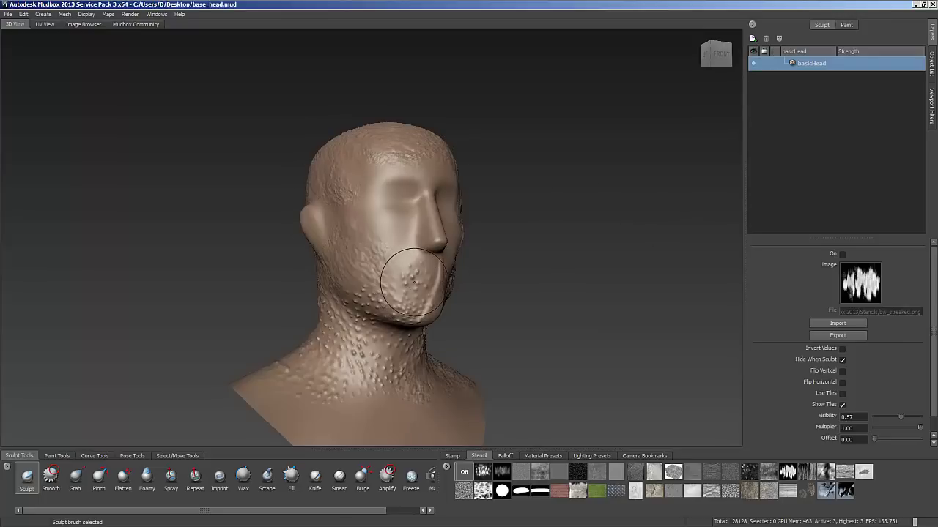
key(Page_Up)
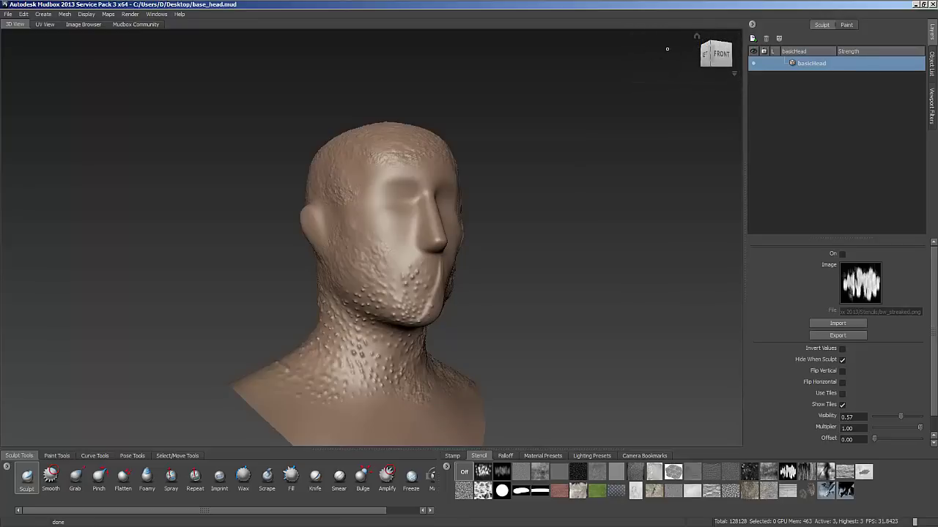
key(Page_Down)
key(Page_Down)
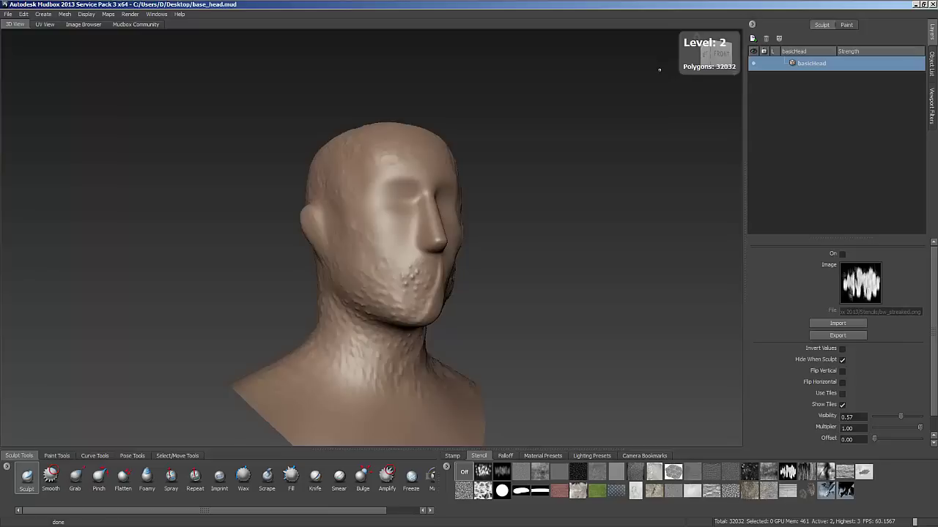
key(Page_Down)
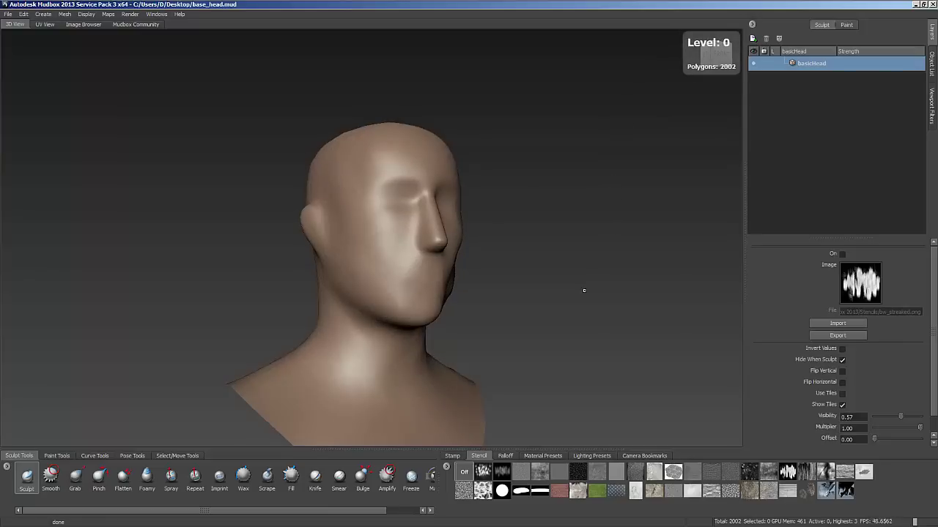
key(Page_Up)
key(Page_Up)
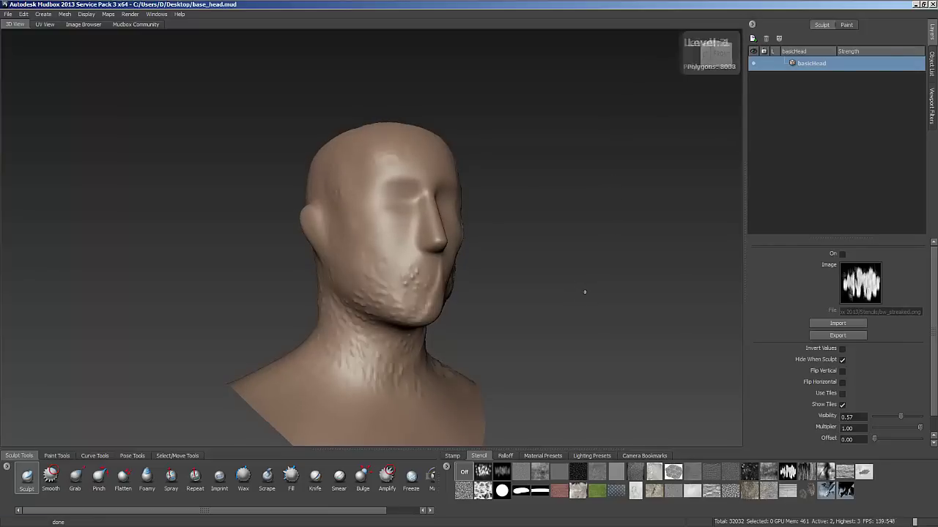
key(Page_Up)
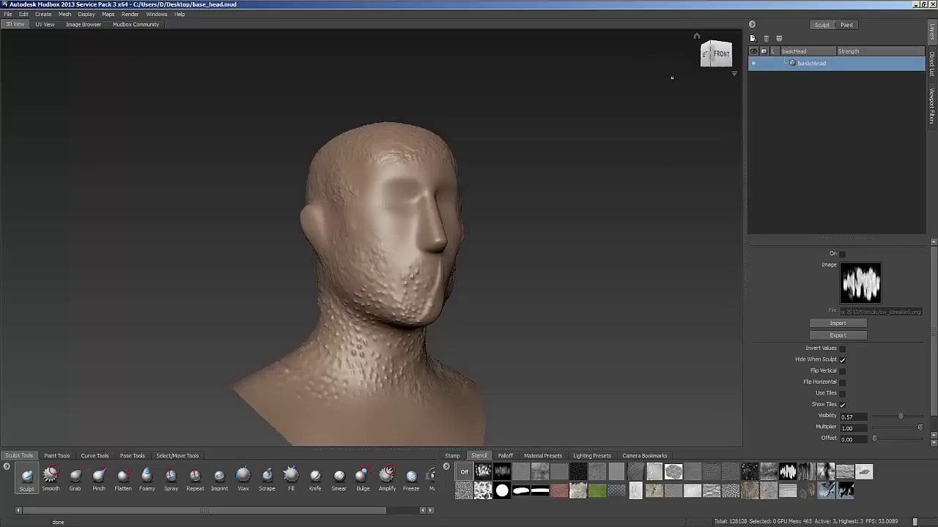
Set the head to subdivision level 2 and add a new sculpt layer
key(Page_Down)
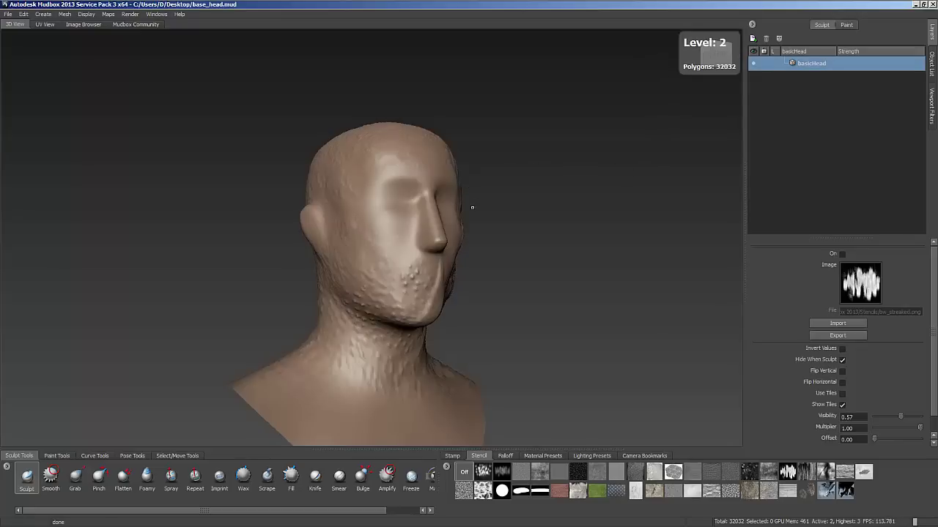
key(Page_Down)
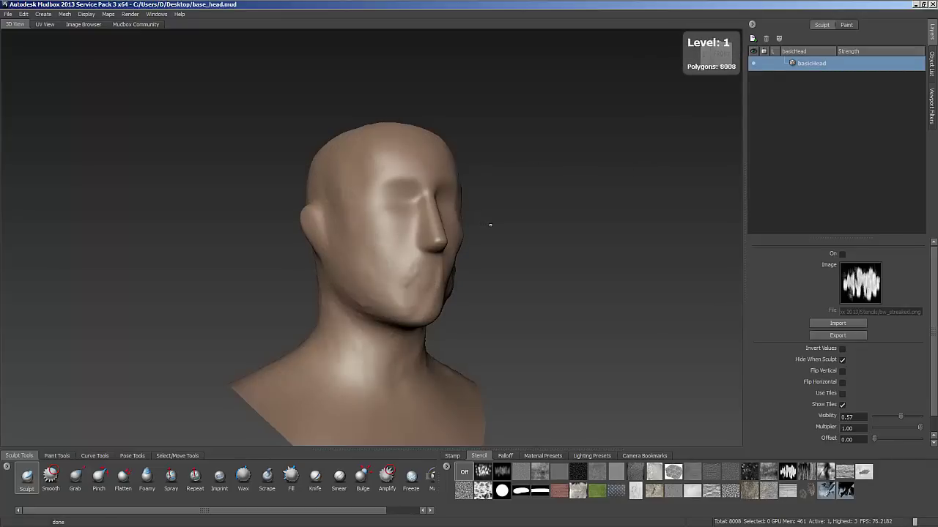
key(Page_Up)
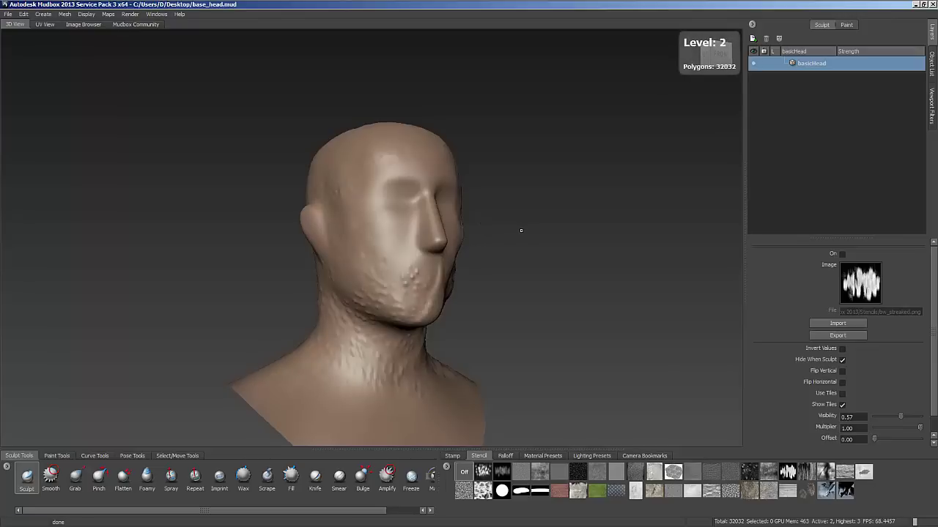
click(751, 39)
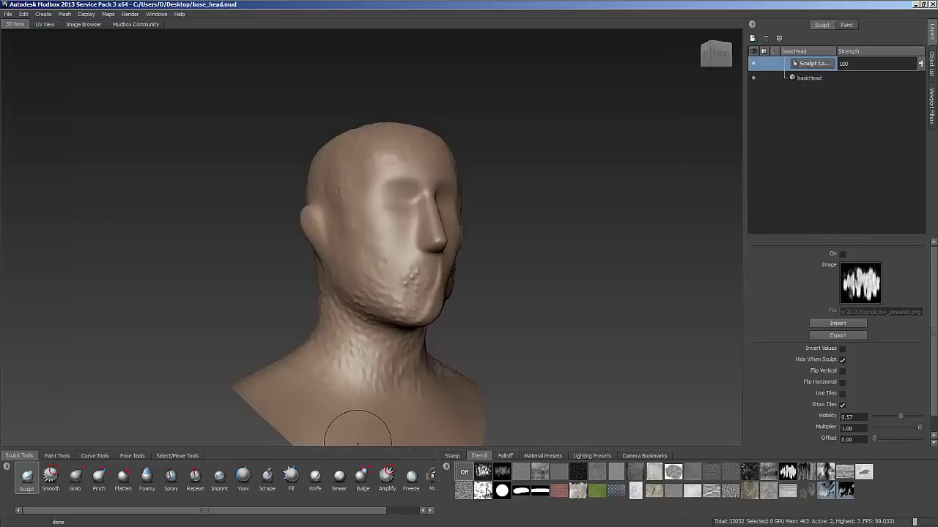
Sculpt raised diagonal ridges across the cheek on the new layer using the Sculpt brush at size 3.95 without a stamp
click(452, 456)
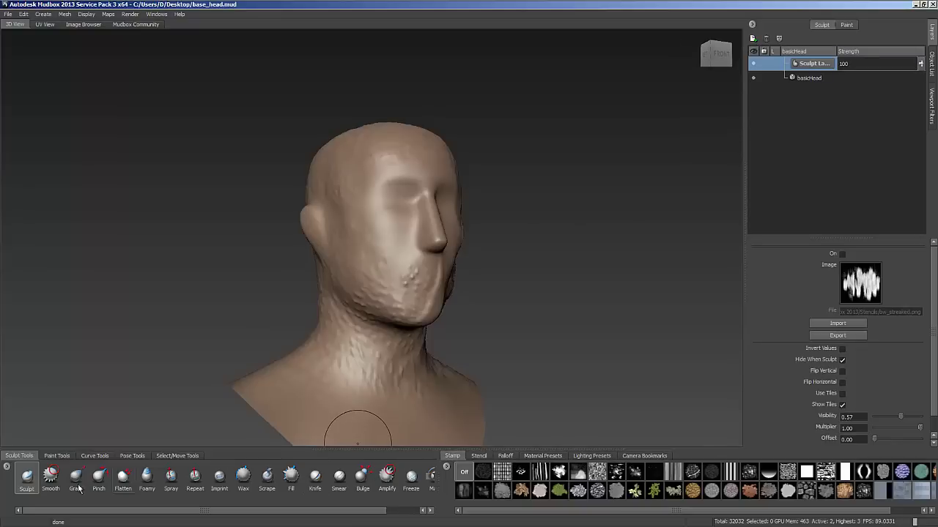
click(26, 484)
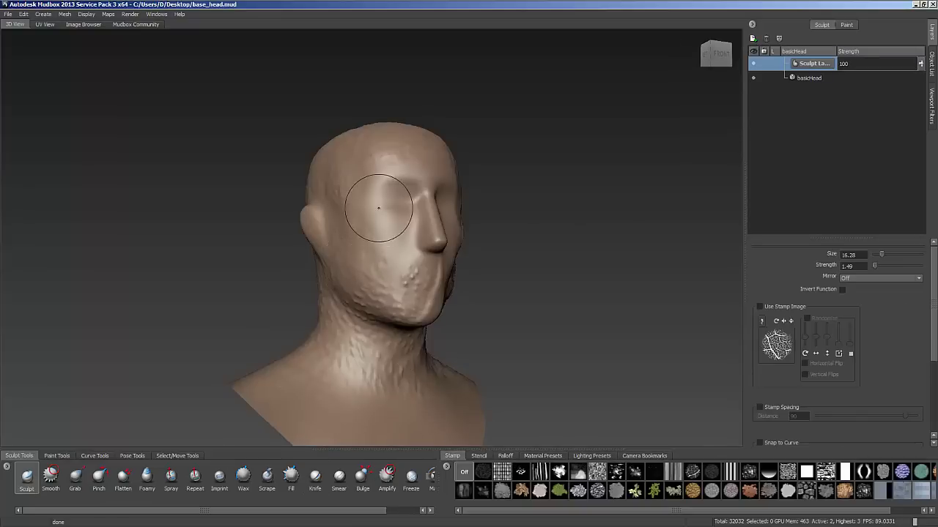
mouse_move(370, 235)
mouse_down()
mouse_move(355, 208)
mouse_move(397, 260)
mouse_up()
mouse_move(364, 237)
mouse_down()
mouse_move(383, 287)
mouse_move(422, 313)
mouse_up()
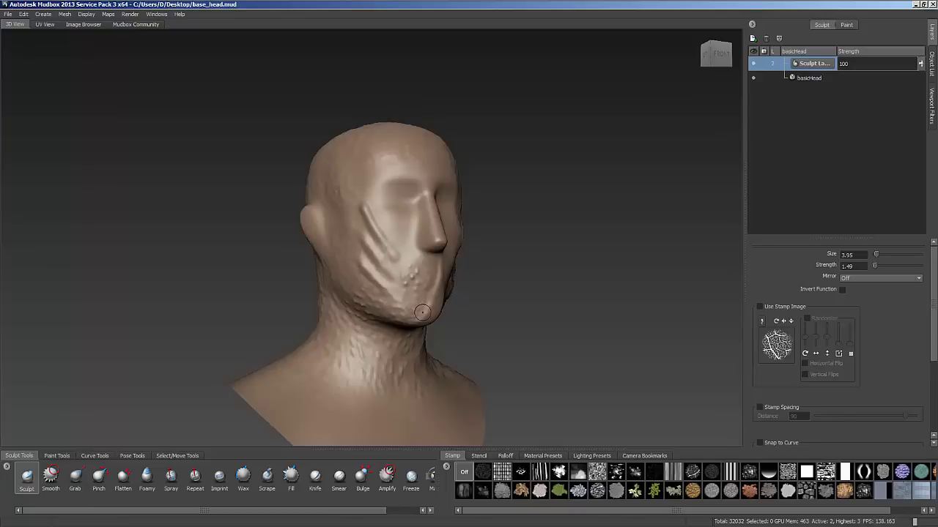
alt+drag(465, 283, 398, 250)
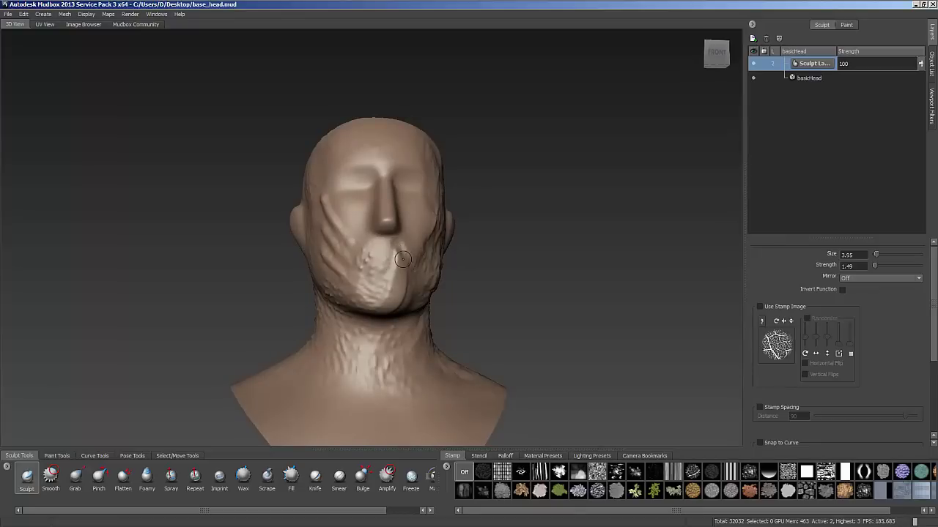
Sculpt an irregular open mouth with lumpy raised forms below the nose, and smooth the cheek ridges
mouse_move(372, 252)
mouse_down()
mouse_move(363, 285)
mouse_move(374, 258)
mouse_up()
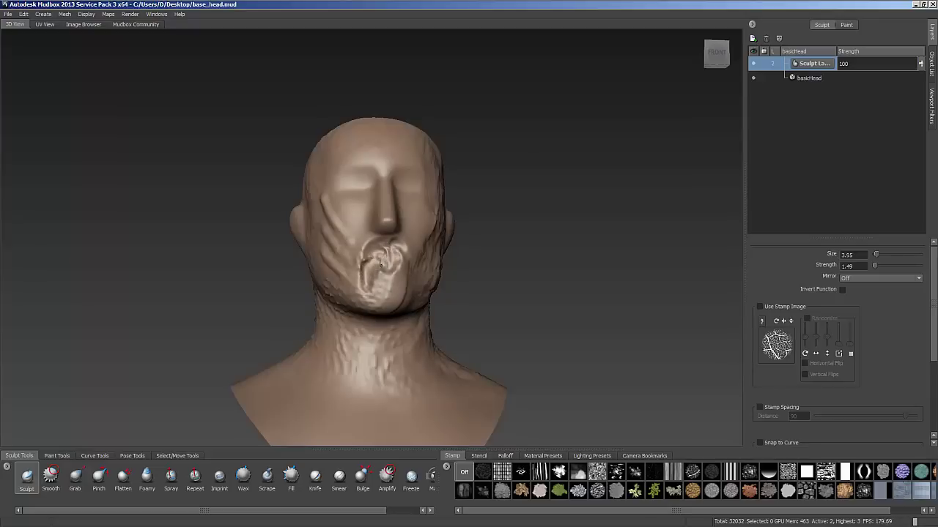
mouse_move(378, 266)
mouse_down()
mouse_move(370, 273)
mouse_move(367, 258)
mouse_move(364, 280)
mouse_move(369, 261)
mouse_move(367, 278)
mouse_move(381, 262)
mouse_up()
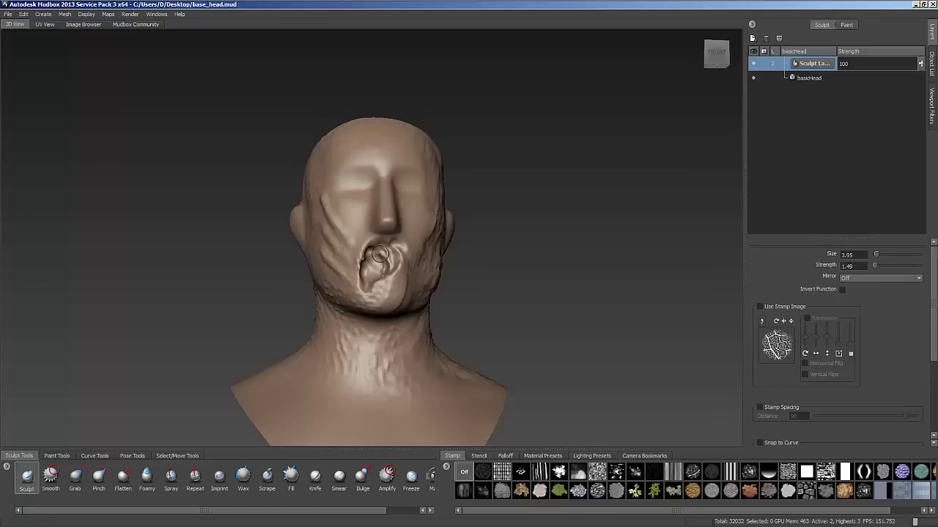
mouse_move(386, 252)
mouse_down()
mouse_move(399, 251)
mouse_move(391, 261)
mouse_move(405, 279)
mouse_move(418, 274)
mouse_up()
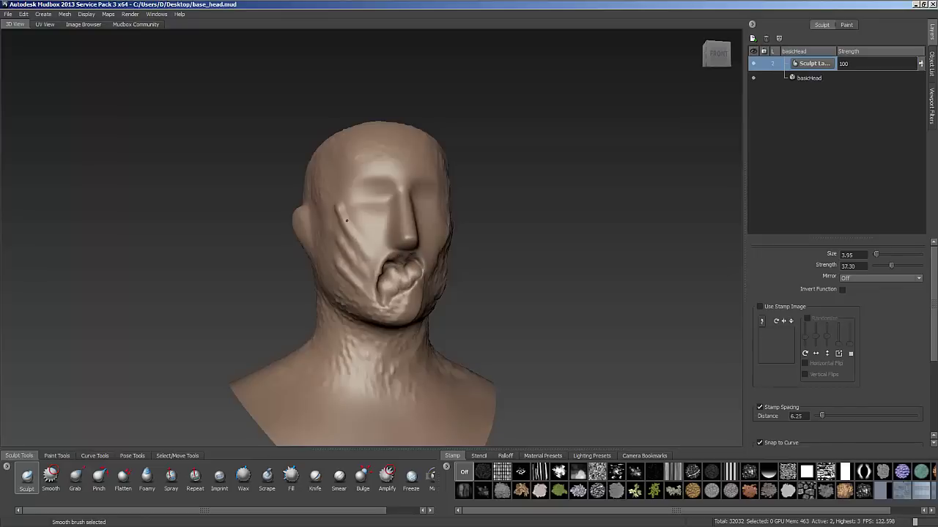
shift+drag(346, 258, 355, 282)
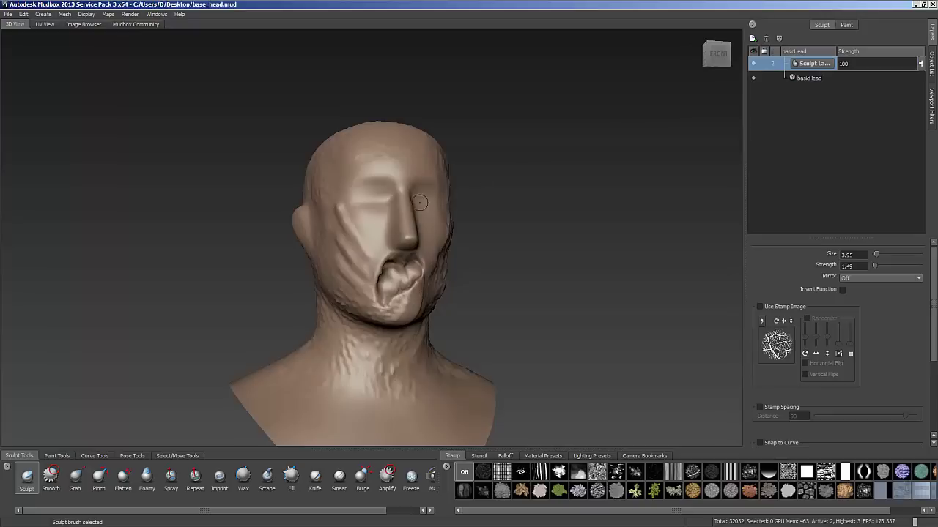
Widen the layer list to show full layer names and compare the new layer's availability at subdivision levels 3 and 2
drag(742, 102, 691, 94)
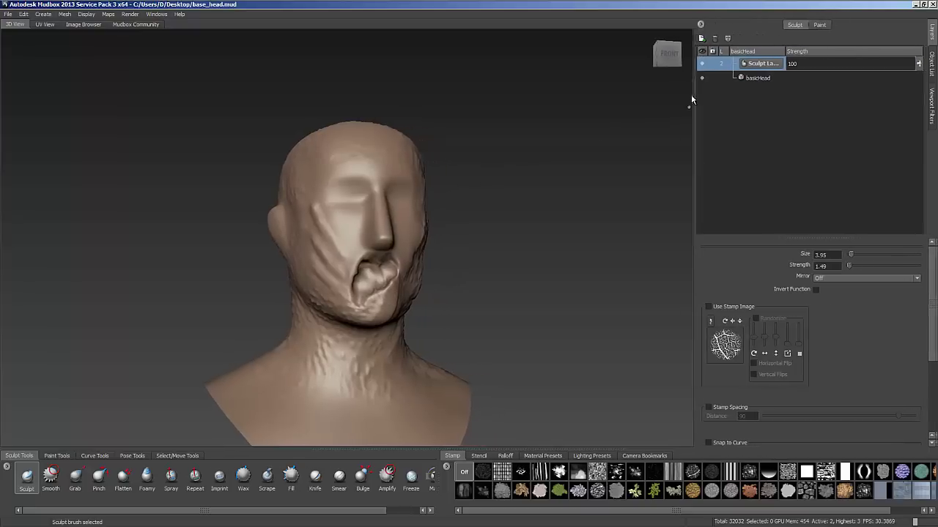
drag(784, 51, 816, 51)
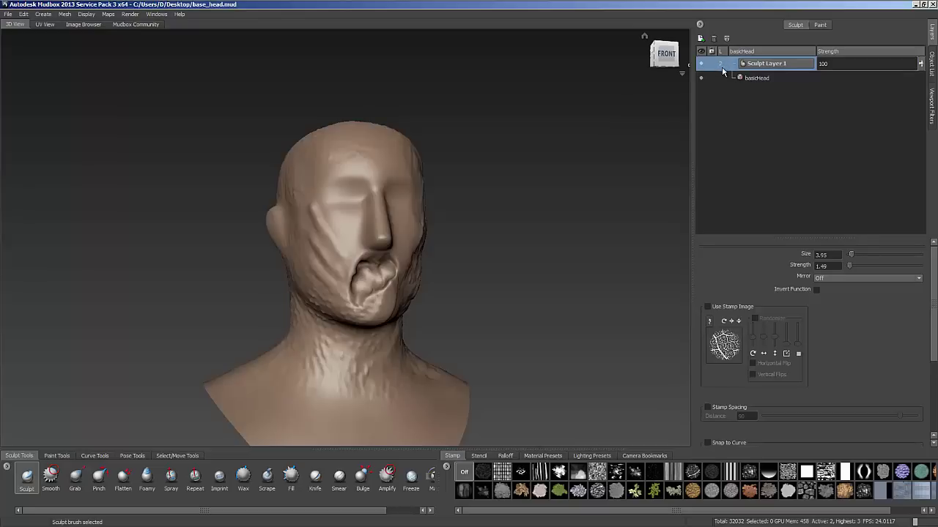
key(Page_Up)
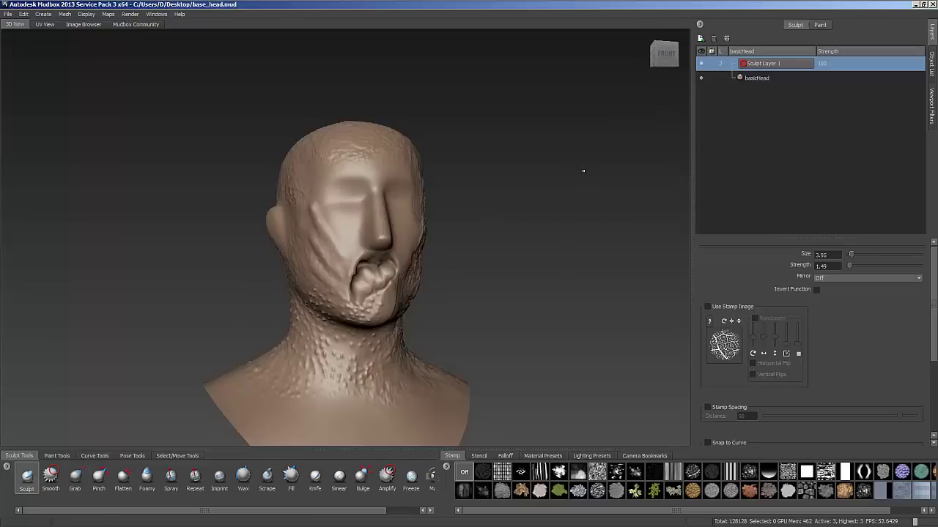
key(Page_Down)
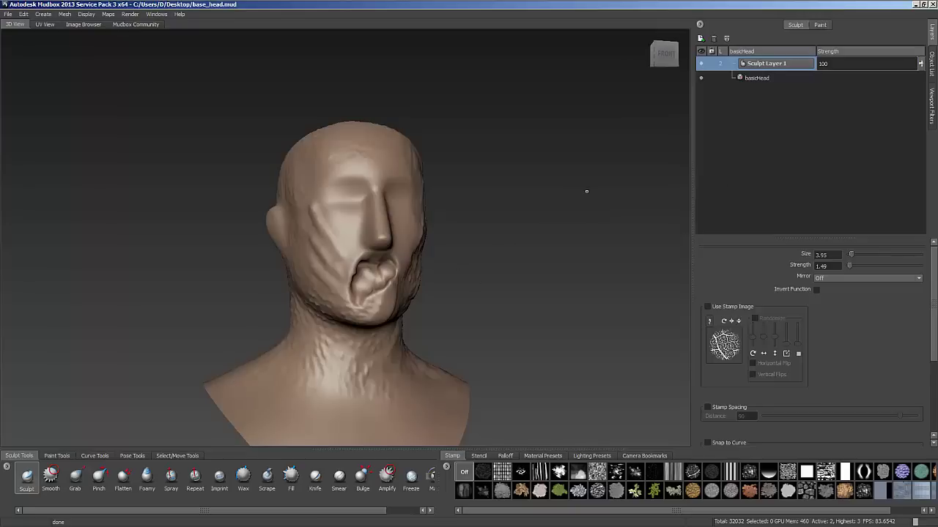
Lower the strength of Sculpt Layer 1 to 18 and examine the weakened cheek and mouth shapes
alt+drag(565, 206, 589, 211)
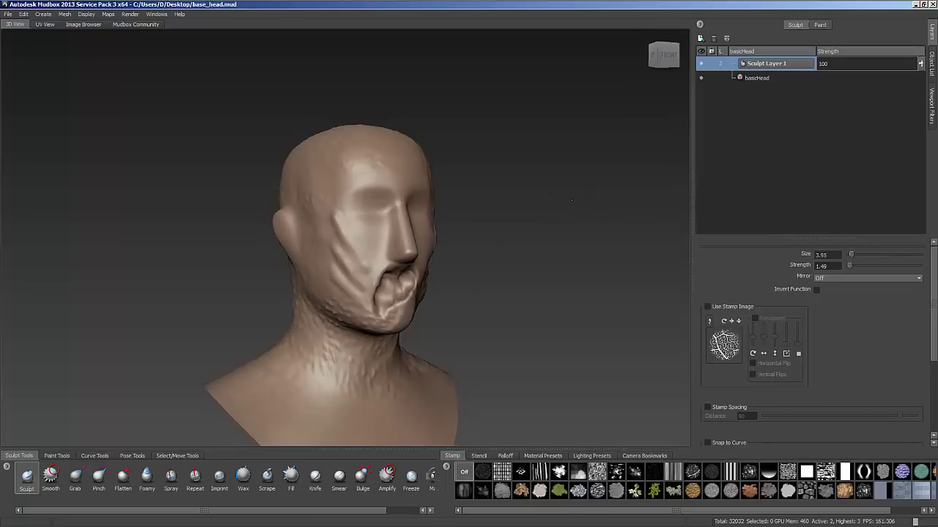
alt+right_drag(558, 193, 605, 164)
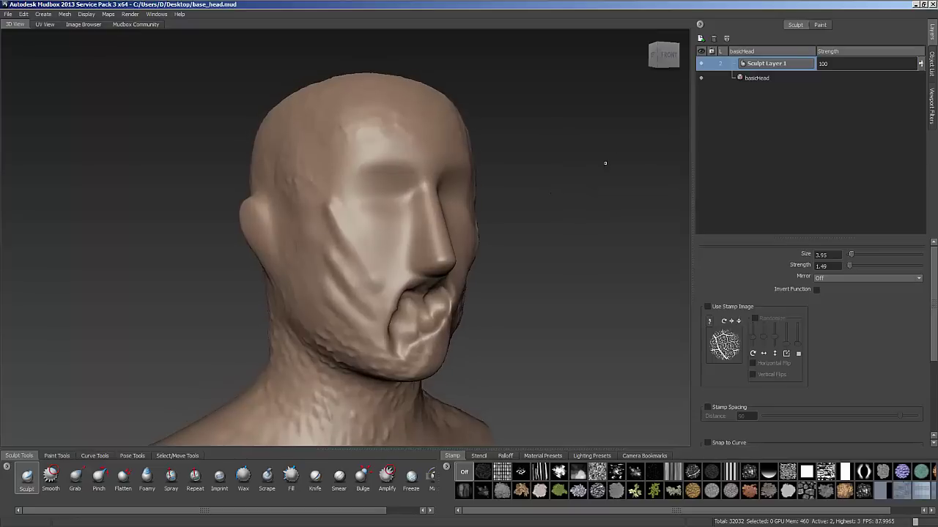
alt+middle_drag(605, 163, 594, 178)
alt+drag(594, 178, 595, 172)
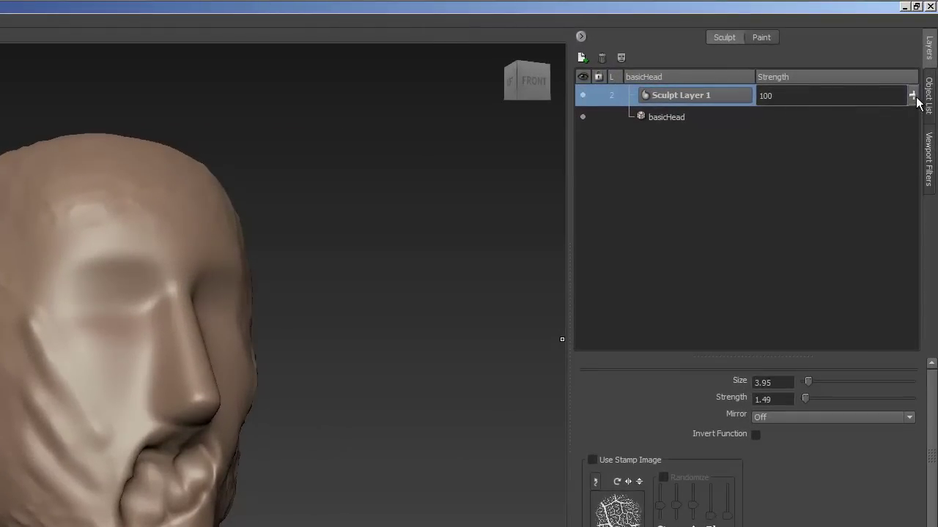
mouse_move(910, 99)
mouse_down()
mouse_move(899, 167)
mouse_move(879, 172)
mouse_up()
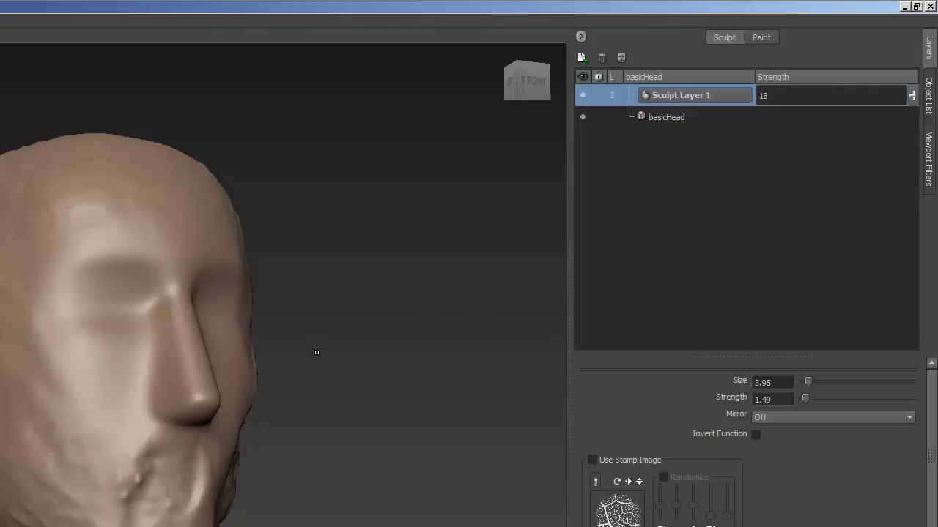
alt+drag(332, 347, 395, 340)
Set the strength of Sculpt Layer 1 to 70
click(910, 96)
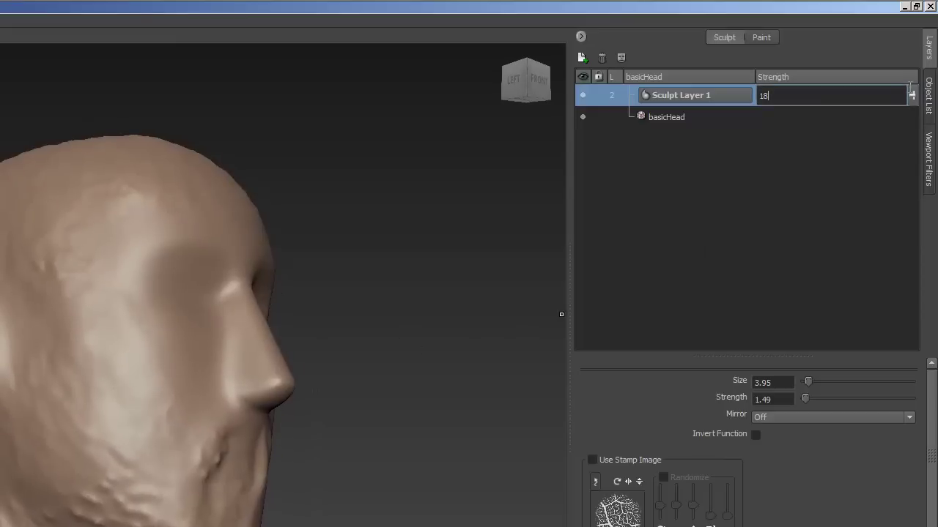
click(914, 97)
mouse_move(914, 96)
mouse_down()
mouse_move(914, 53)
mouse_move(906, 116)
mouse_move(907, 51)
mouse_move(898, 115)
mouse_move(904, 39)
mouse_move(901, 84)
mouse_move(898, 42)
mouse_move(902, 57)
mouse_up()
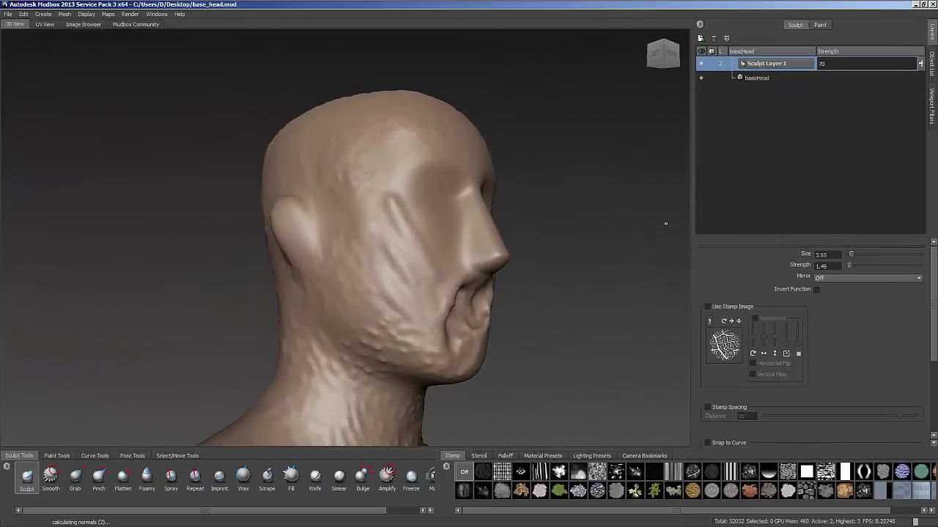
alt+drag(665, 223, 639, 238)
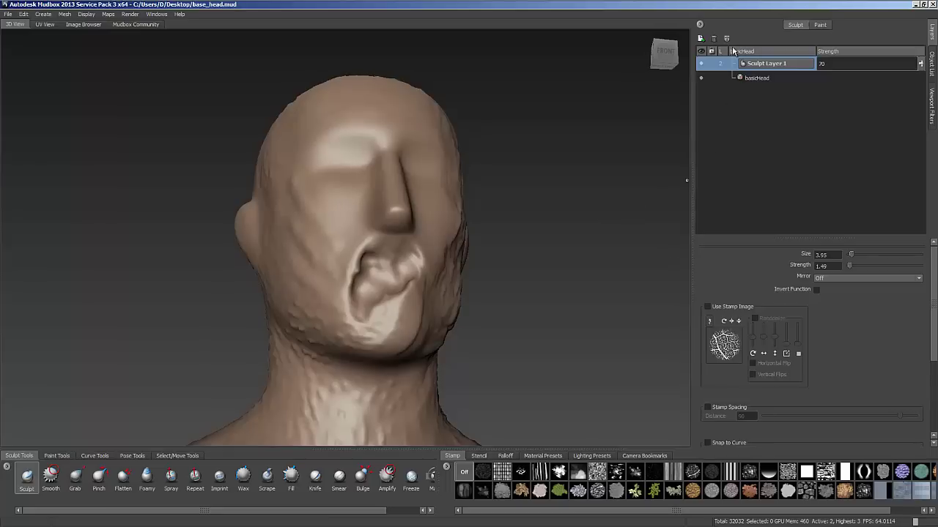
Add a new sculpt layer at subdivision level 3 and sculpt two eye sockets with rounded eyeballs on it
key(shift+d)
click(700, 39)
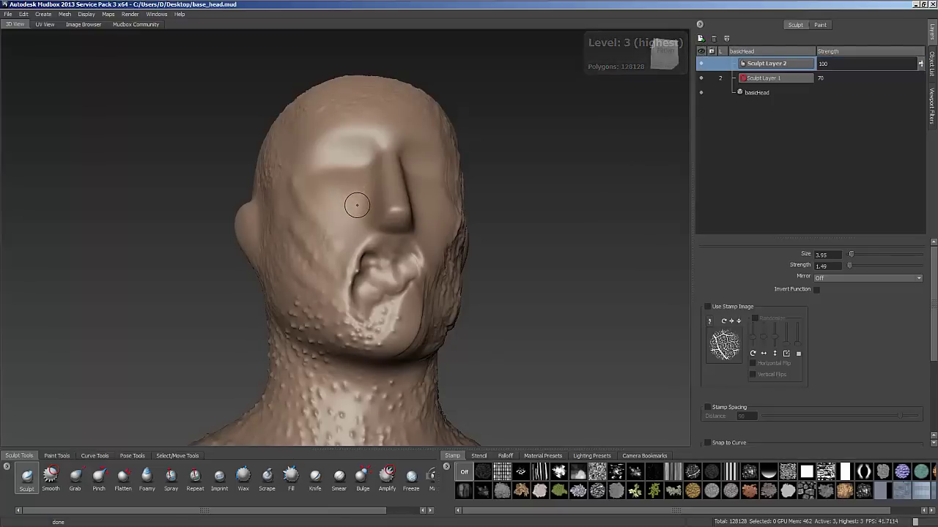
alt+drag(370, 212, 334, 232)
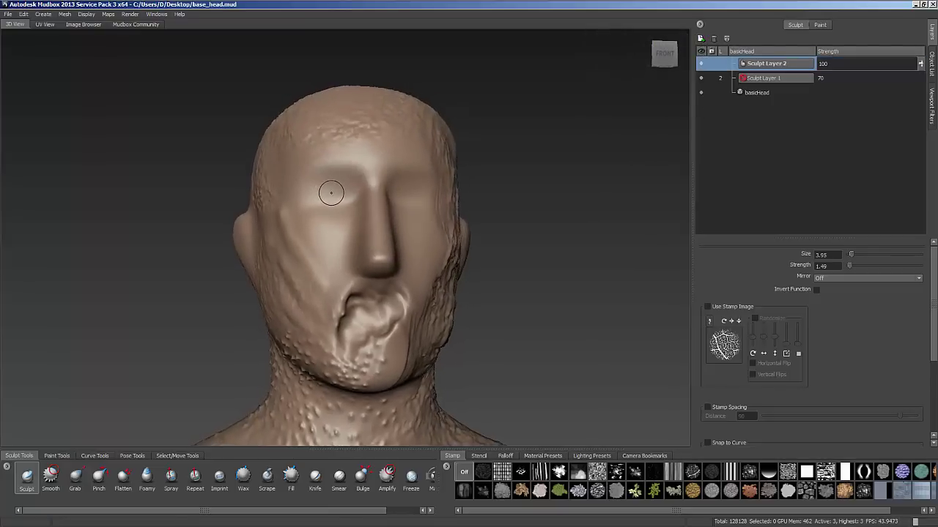
mouse_move(332, 194)
mouse_down()
mouse_move(351, 187)
mouse_move(310, 193)
mouse_move(411, 183)
mouse_move(421, 192)
mouse_move(416, 181)
mouse_move(399, 187)
mouse_up()
mouse_move(337, 189)
mouse_down()
mouse_move(317, 188)
mouse_move(372, 213)
mouse_move(359, 206)
mouse_move(350, 230)
mouse_up()
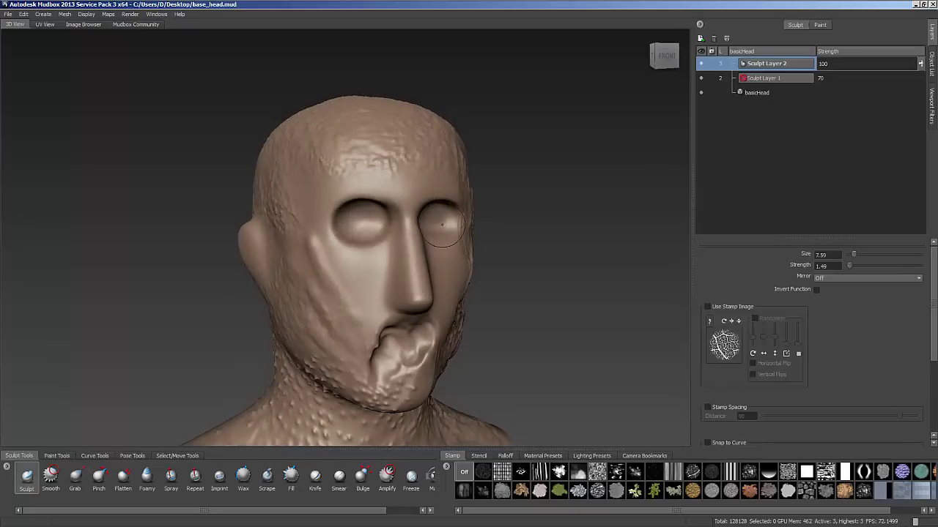
Build up the brow ridge above the eyes and the sides of the nose with the Sculpt brush at size 7.59 and strength 0.57
mouse_move(442, 224)
alt+mouse_down()
mouse_move(397, 222)
mouse_move(379, 233)
mouse_move(392, 206)
mouse_move(404, 224)
mouse_move(381, 212)
alt+mouse_up()
alt+drag(325, 192, 349, 199)
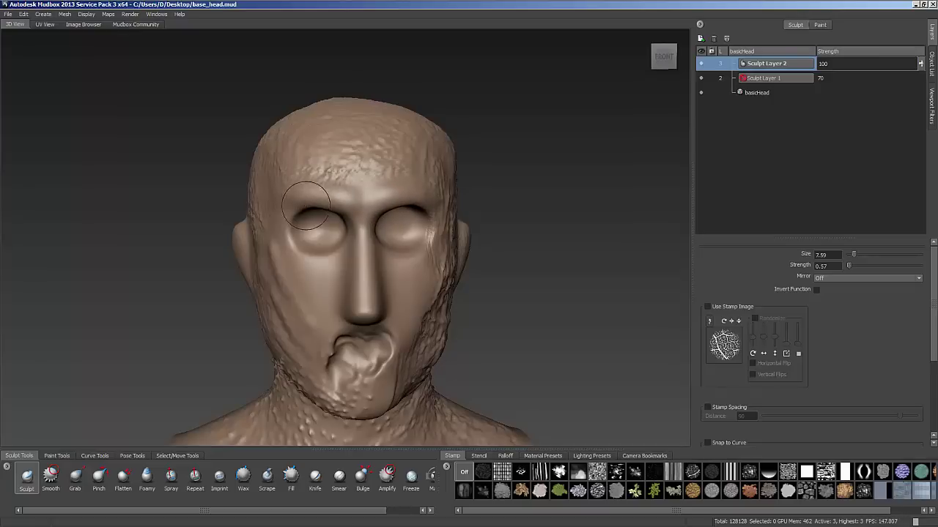
alt+drag(309, 212, 341, 184)
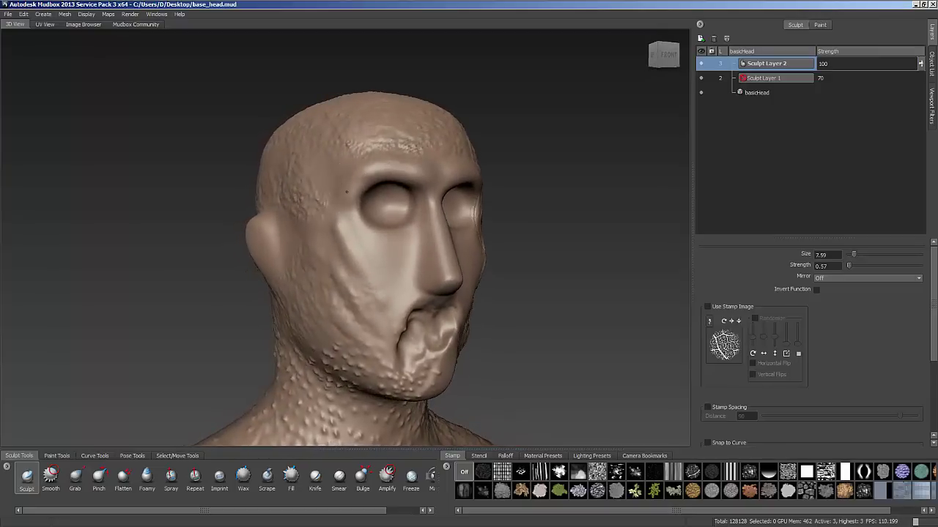
mouse_move(418, 180)
alt+mouse_down()
mouse_move(308, 190)
mouse_move(370, 197)
mouse_move(382, 210)
alt+mouse_up()
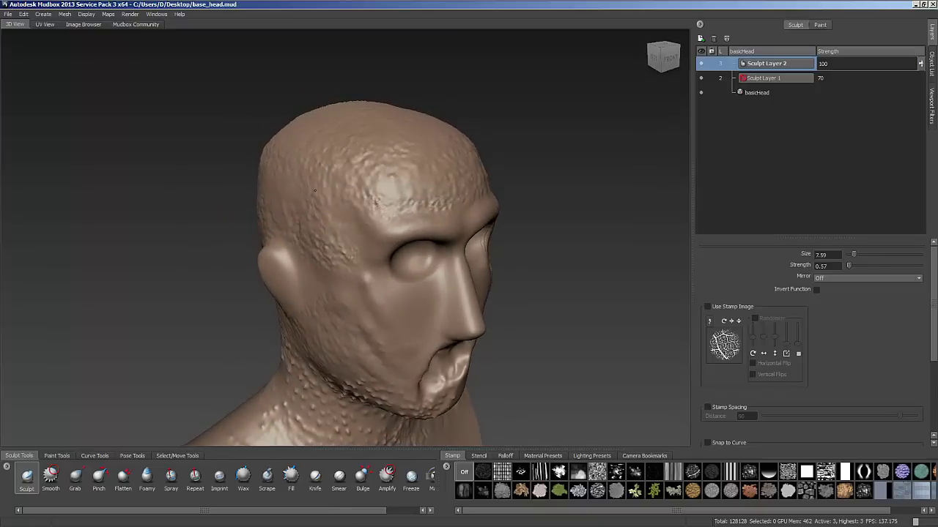
mouse_move(364, 210)
alt+mouse_down()
mouse_move(251, 210)
mouse_move(263, 222)
mouse_move(283, 220)
alt+mouse_up()
mouse_move(285, 220)
mouse_down()
mouse_move(257, 224)
mouse_move(285, 232)
mouse_move(344, 219)
mouse_move(381, 191)
mouse_up()
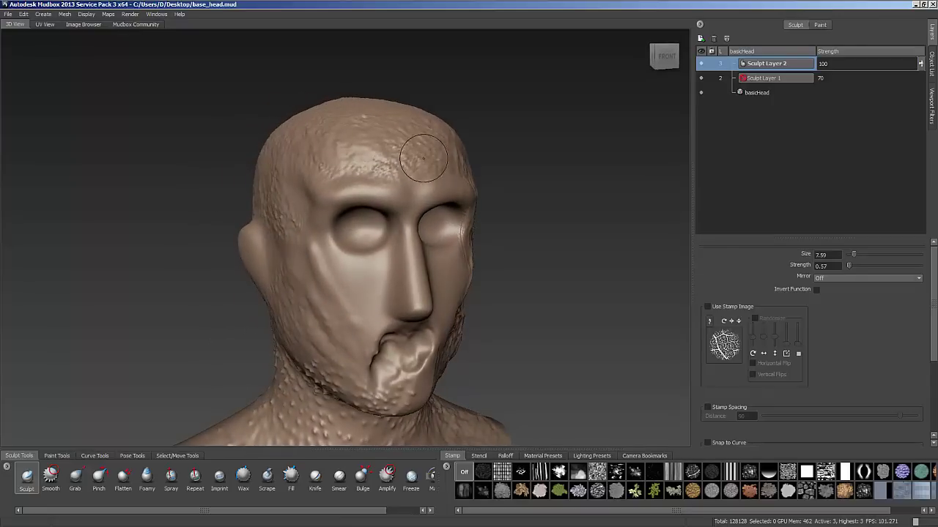
alt+drag(315, 210, 396, 220)
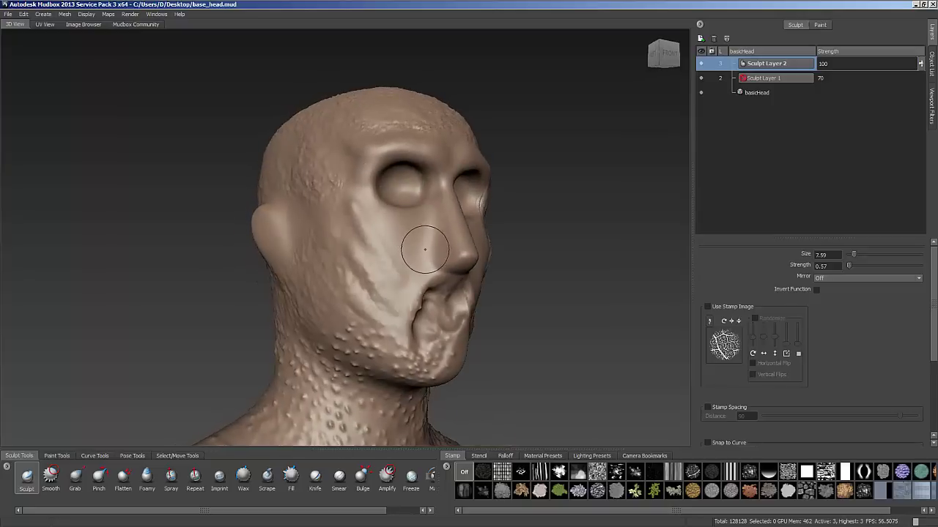
mouse_move(439, 247)
alt+mouse_down()
mouse_move(486, 269)
mouse_move(354, 275)
mouse_move(402, 266)
mouse_move(383, 250)
alt+mouse_up()
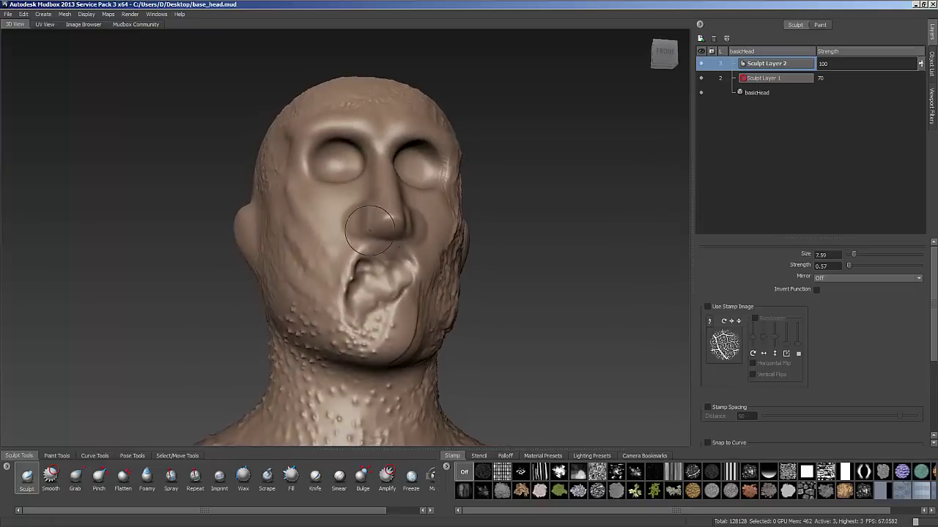
Reshape the sides of the nose using the Grab brush at size 7.59 and strength 14.24, mirrored across X
click(76, 477)
mouse_move(308, 412)
alt+mouse_down()
mouse_move(456, 255)
mouse_move(472, 274)
mouse_move(487, 273)
mouse_move(410, 270)
mouse_move(413, 343)
mouse_move(288, 343)
mouse_move(626, 345)
alt+mouse_up()
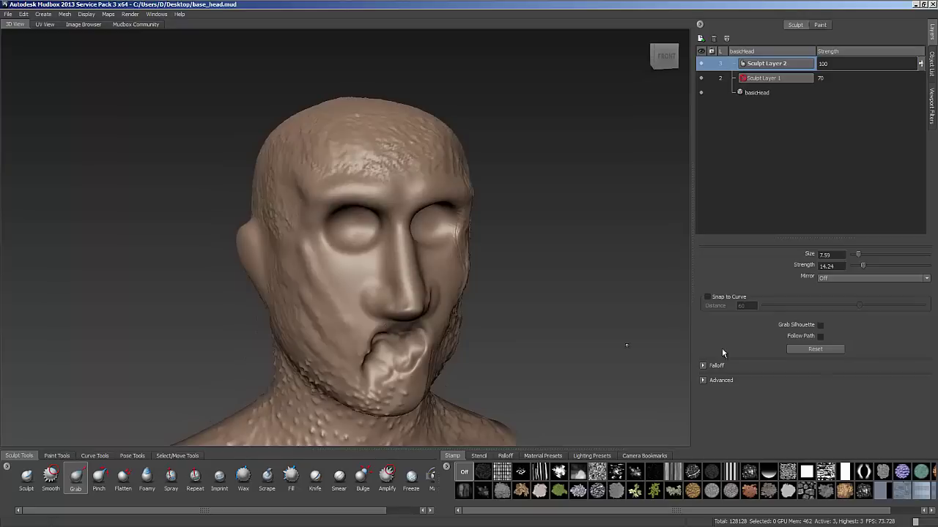
click(835, 278)
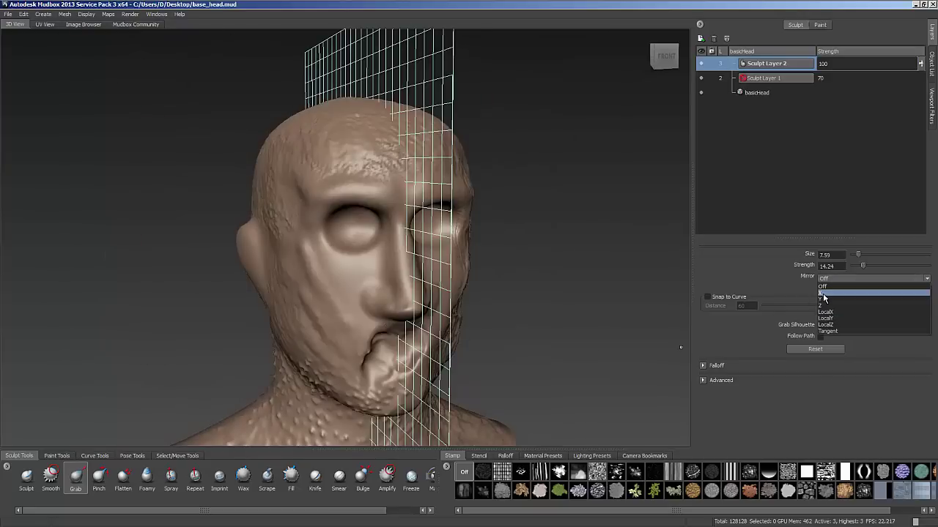
click(824, 293)
alt+drag(375, 308, 304, 289)
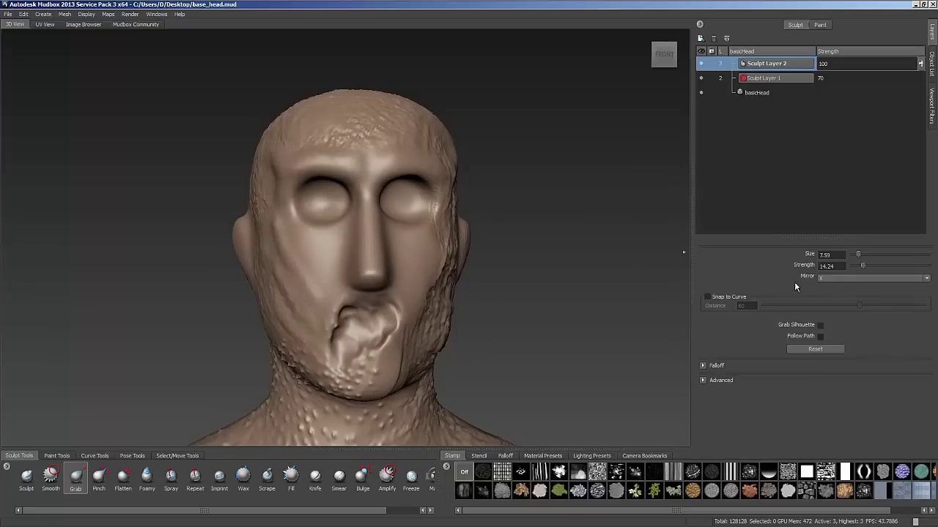
mouse_move(495, 329)
alt+mouse_down()
mouse_move(414, 274)
mouse_move(366, 335)
mouse_move(352, 329)
mouse_move(397, 306)
alt+mouse_up()
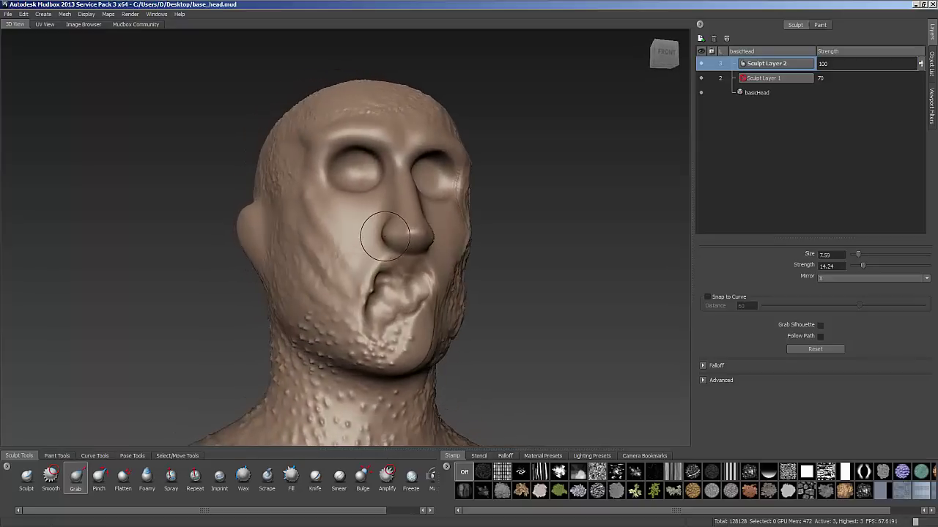
Pull the nose tip forward and adjust the nose's profile with the mirrored Grab brush
alt+drag(378, 254, 462, 258)
alt+right_drag(463, 258, 554, 255)
alt+drag(555, 254, 479, 272)
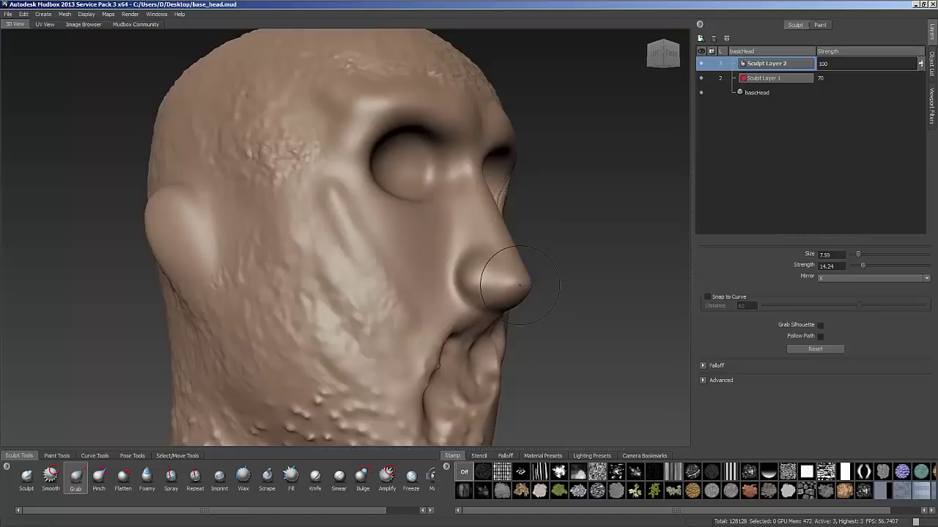
mouse_move(521, 282)
alt+mouse_down()
mouse_move(557, 335)
mouse_move(560, 377)
mouse_move(545, 396)
mouse_move(448, 205)
alt+mouse_up()
alt+right_drag(448, 204, 423, 220)
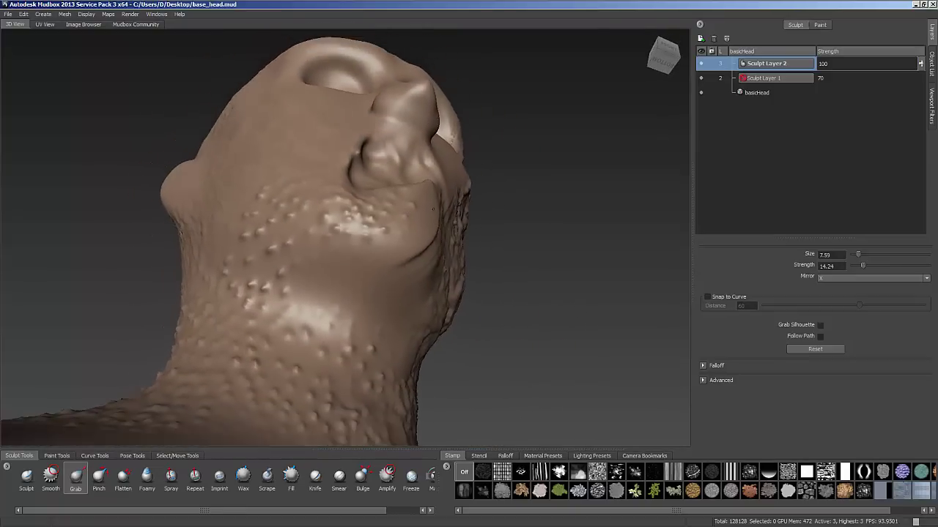
Push two nostrils into the underside of the nose with the mirrored Grab brush at size 2.70
alt+drag(452, 233, 465, 169)
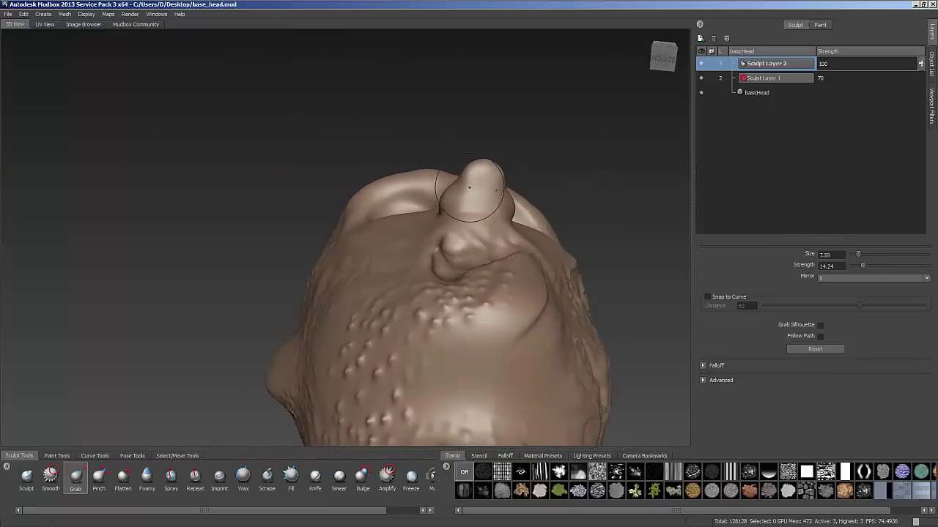
mouse_move(469, 183)
alt+mouse_down()
mouse_move(485, 371)
mouse_move(459, 364)
alt+mouse_up()
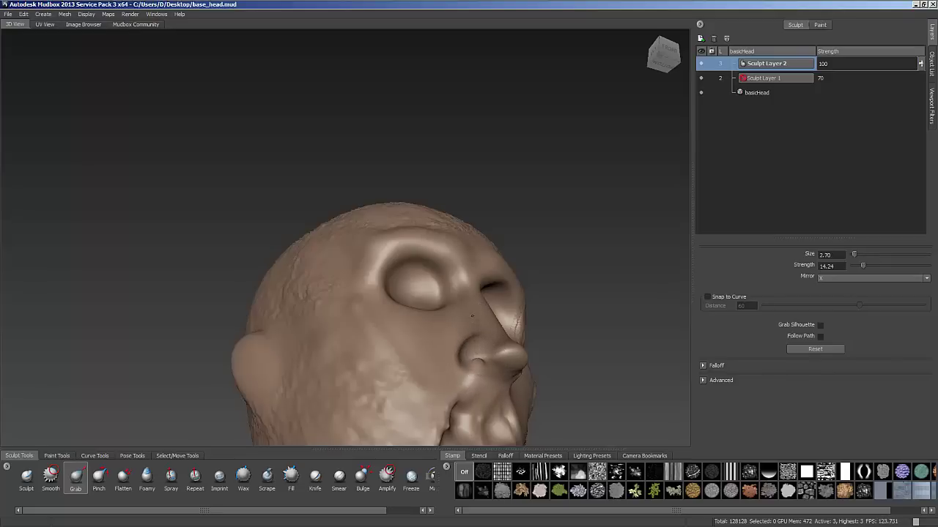
alt+drag(486, 353, 406, 183)
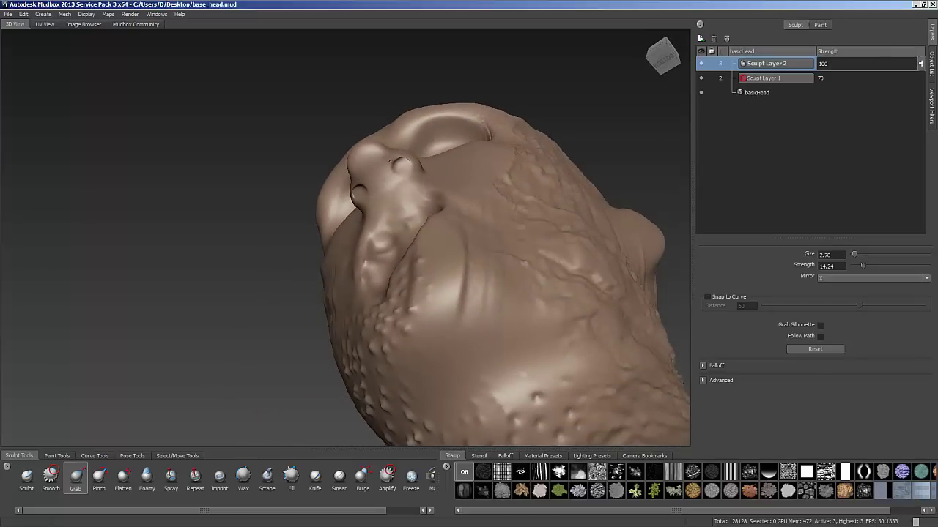
mouse_move(390, 161)
mouse_down()
mouse_move(374, 155)
mouse_move(465, 219)
mouse_move(455, 226)
mouse_move(464, 218)
mouse_up()
Try varying the strength of Sculpt Layer 2 while viewing the face close up, and return it to 100
alt+middle_drag(498, 293, 459, 218)
alt+right_drag(458, 218, 553, 228)
alt+drag(552, 228, 533, 242)
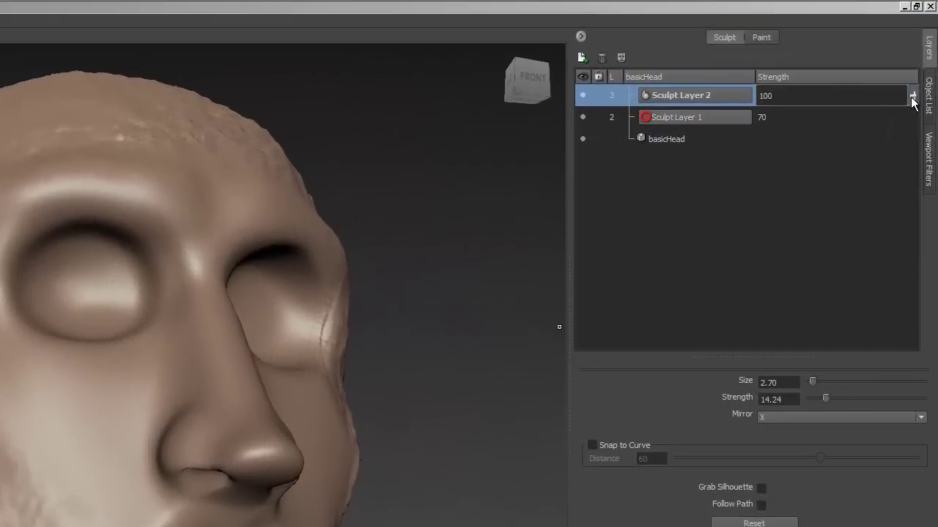
mouse_move(912, 101)
mouse_down()
mouse_move(908, 138)
mouse_move(911, 121)
mouse_move(902, 121)
mouse_move(890, 169)
mouse_move(884, 132)
mouse_move(875, 199)
mouse_move(909, 52)
mouse_up()
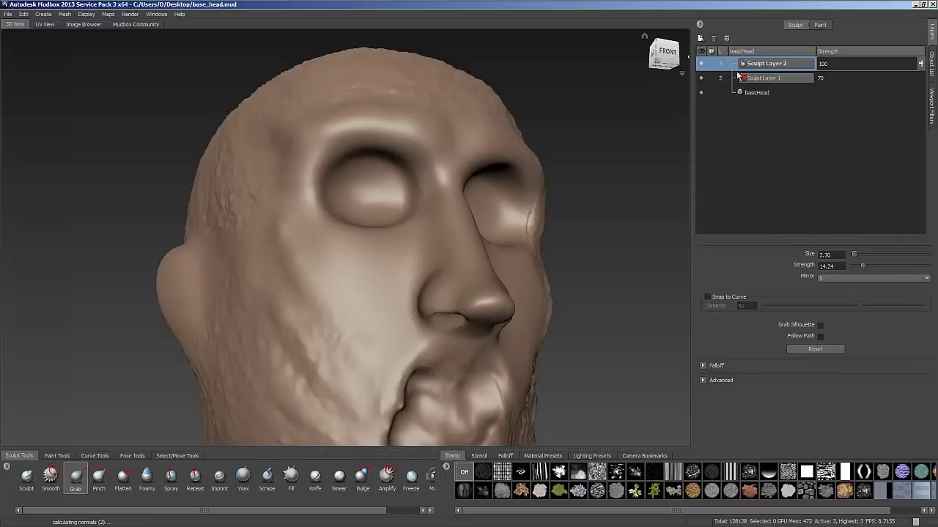
Delete Sculpt Layer 2, step the head down to subdivision level 2, and delete Sculpt Layer 1
click(715, 39)
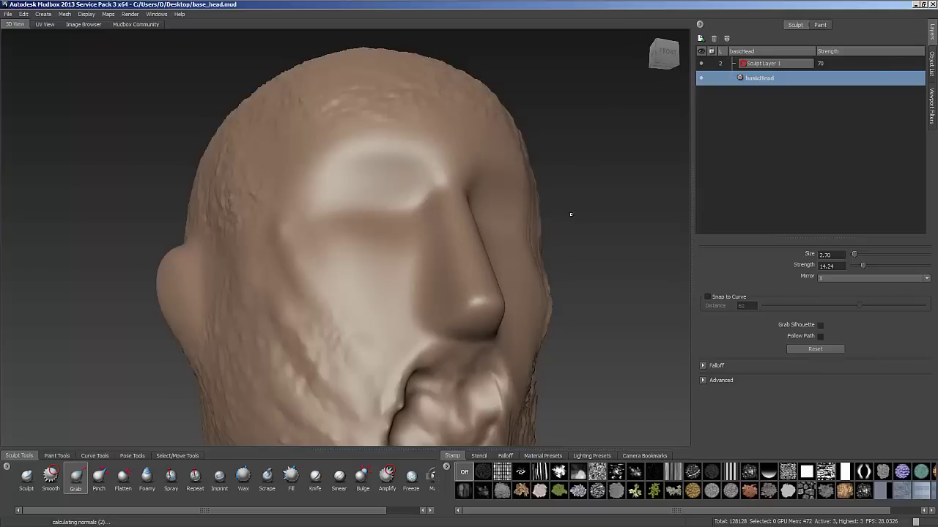
key(Page_Down)
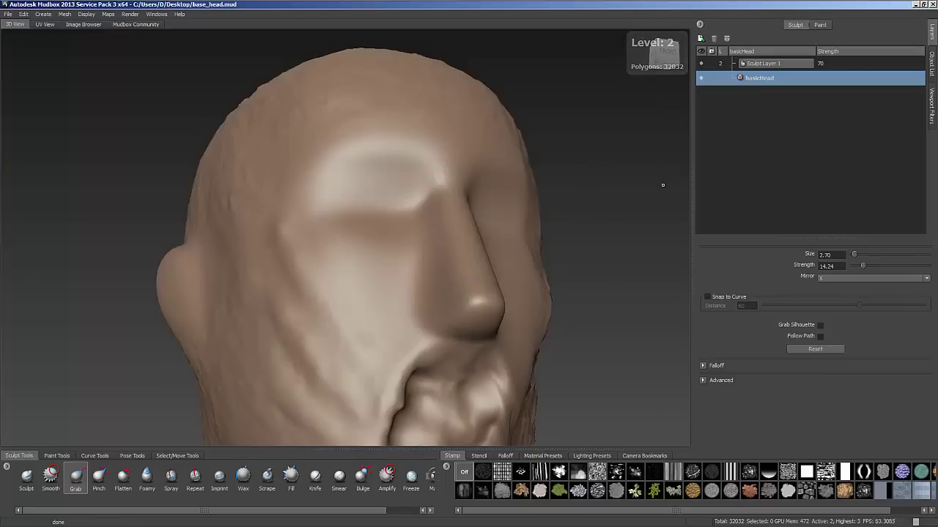
click(783, 63)
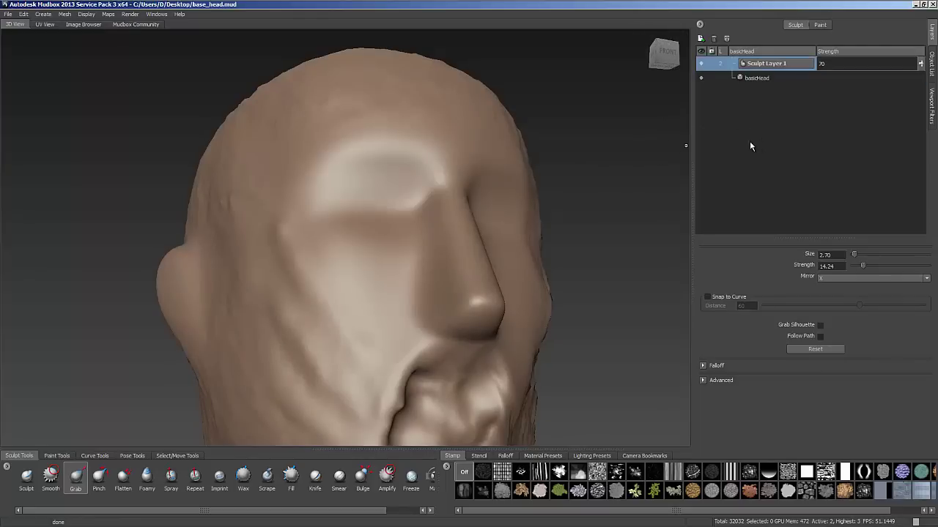
click(713, 41)
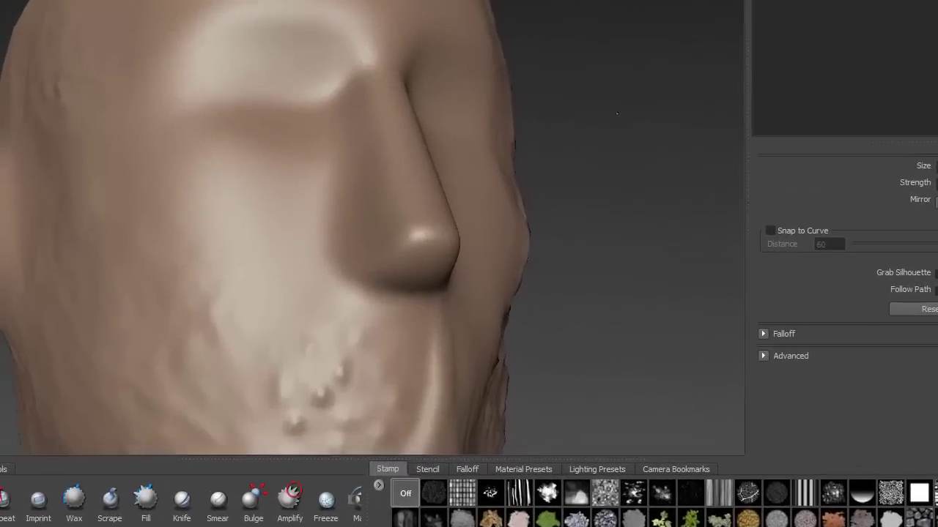
Examine the texture on the cheeks, jaw and neck from both sides of the head
scroll(447, 196, down, 5)
alt+drag(380, 79, 424, 194)
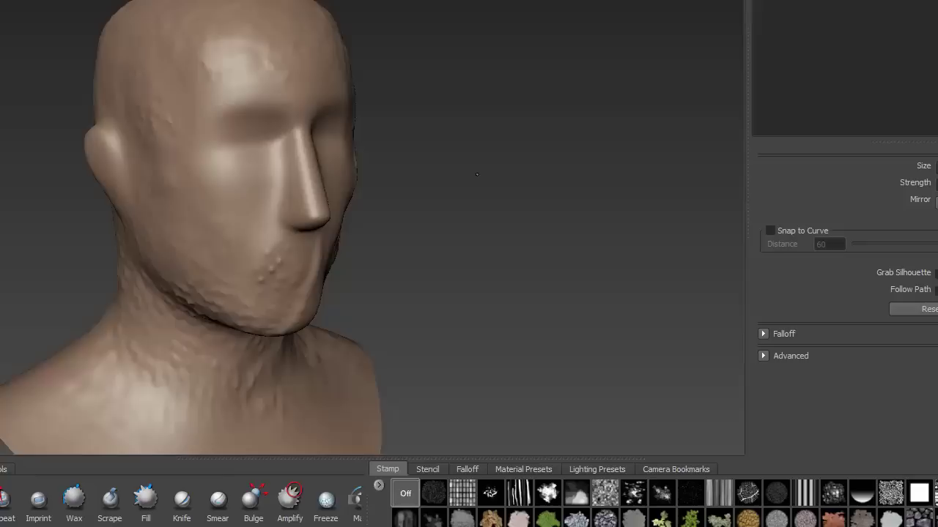
alt+middle_drag(439, 235, 413, 140)
alt+drag(412, 141, 449, 155)
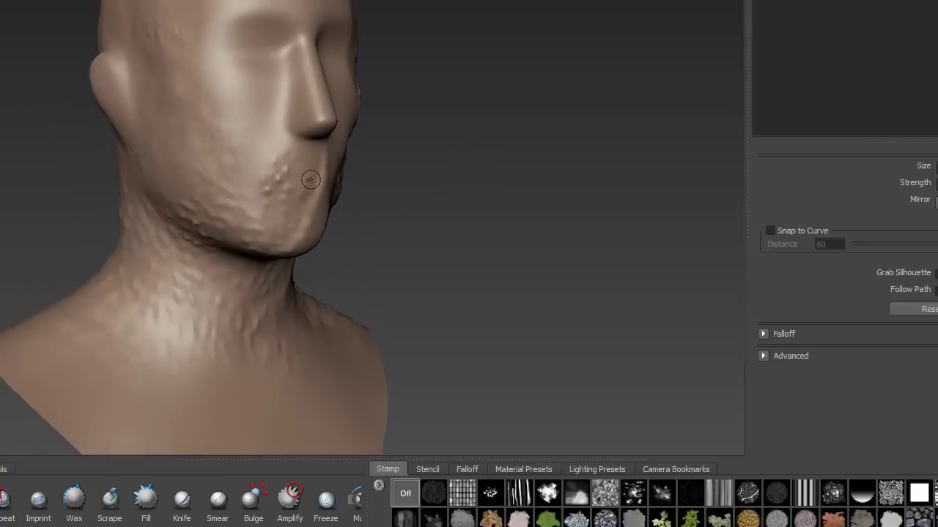
drag(311, 179, 207, 86)
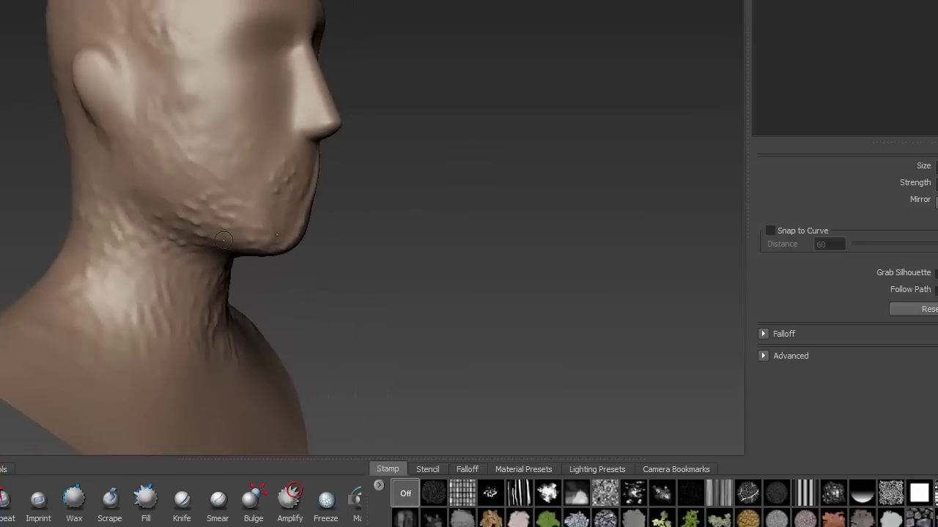
mouse_move(169, 281)
alt+mouse_down()
mouse_move(259, 320)
mouse_move(146, 283)
mouse_move(157, 278)
alt+mouse_up()
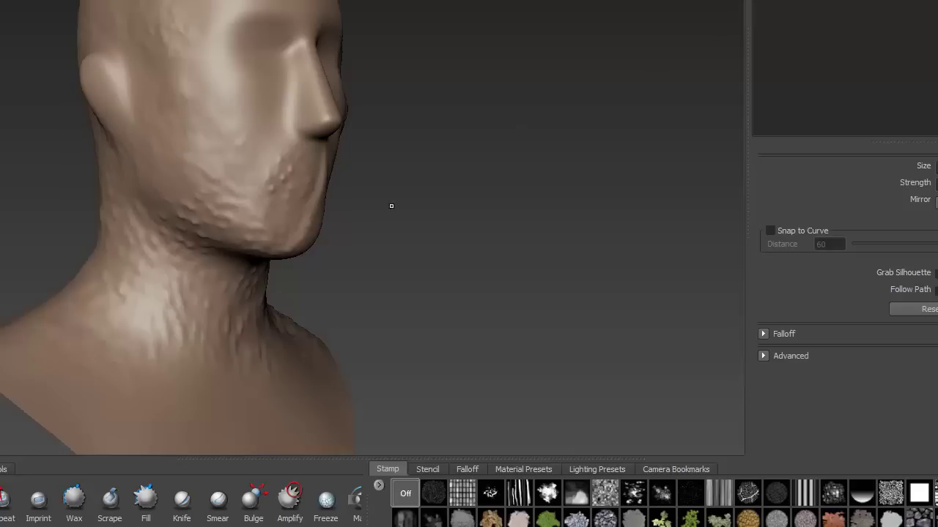
drag(391, 205, 284, 202)
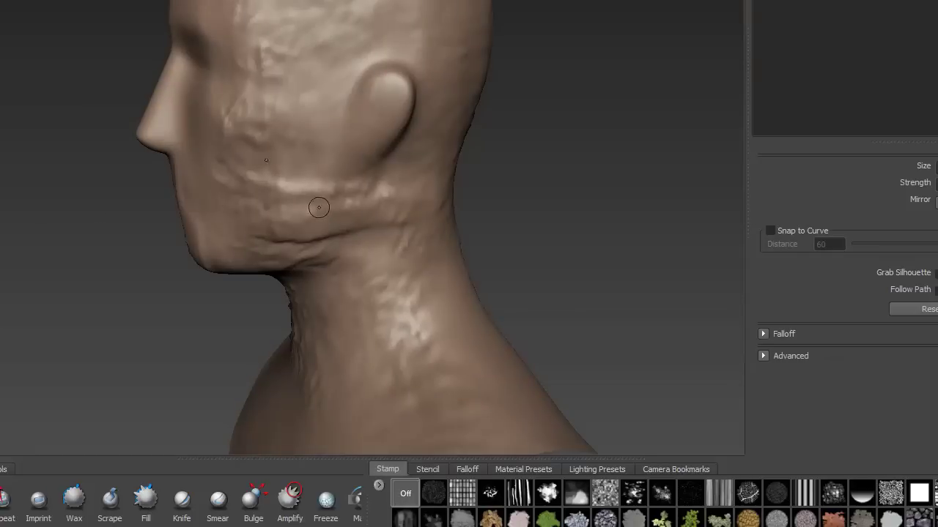
key(1)
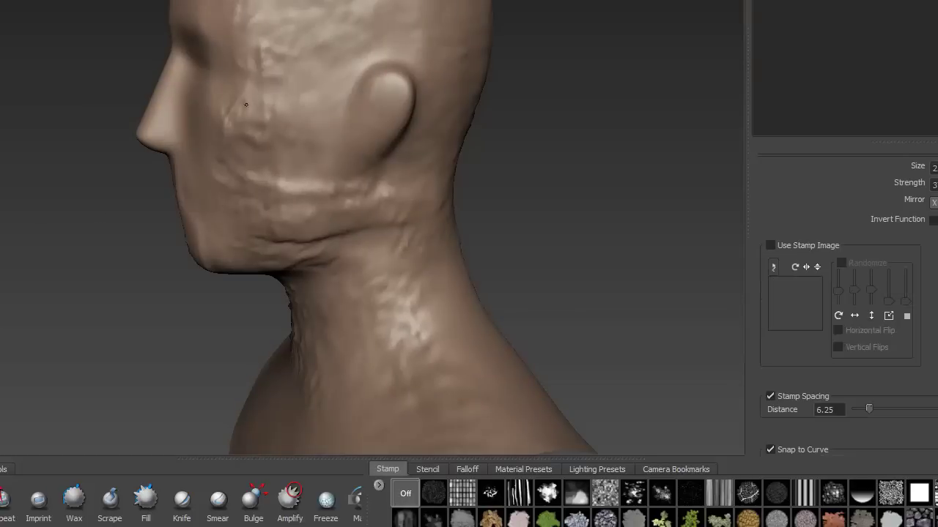
key(3)
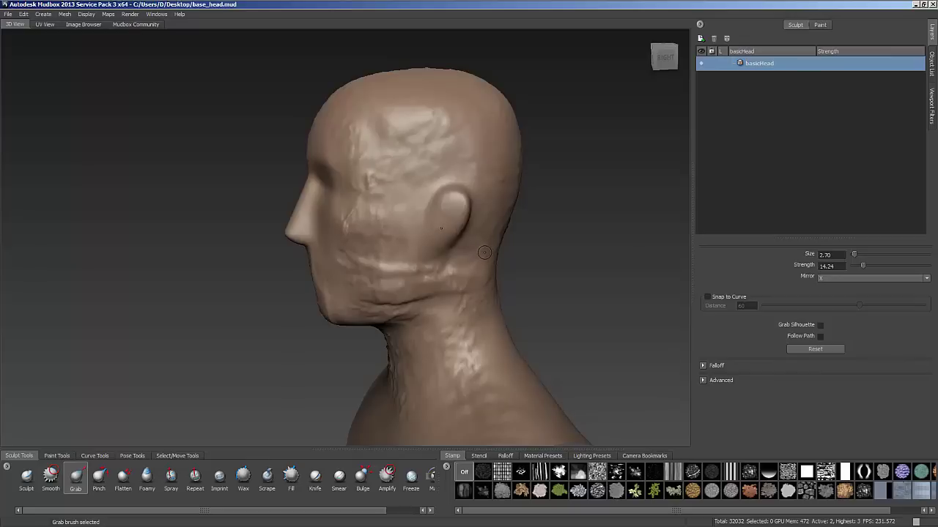
alt+drag(502, 288, 508, 241)
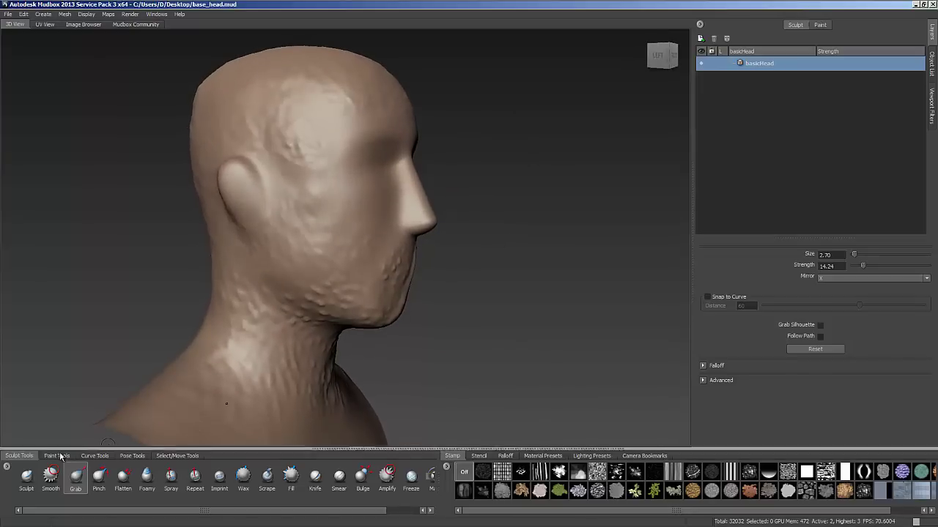
Choose the Sculpt brush, enlarge its properties area, and enable Steady Stroke
click(27, 476)
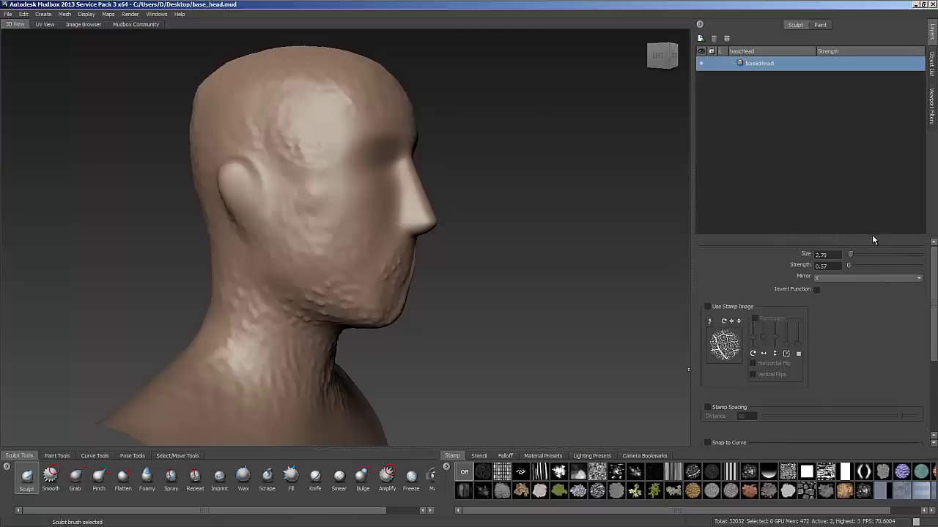
drag(873, 238, 870, 150)
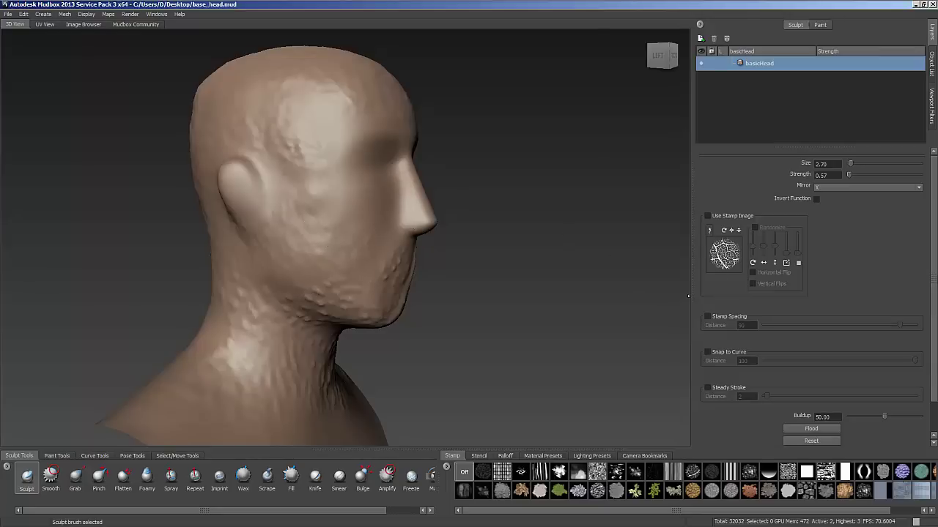
drag(935, 276, 933, 313)
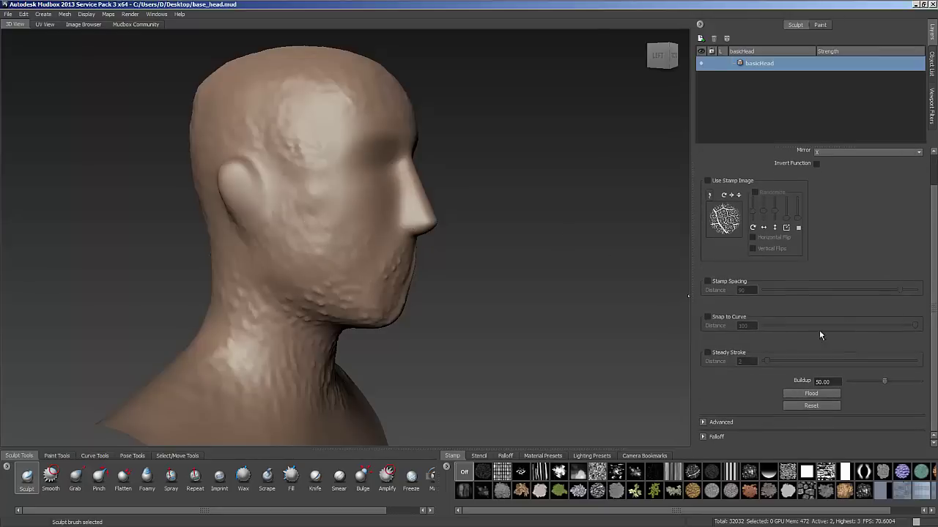
click(708, 353)
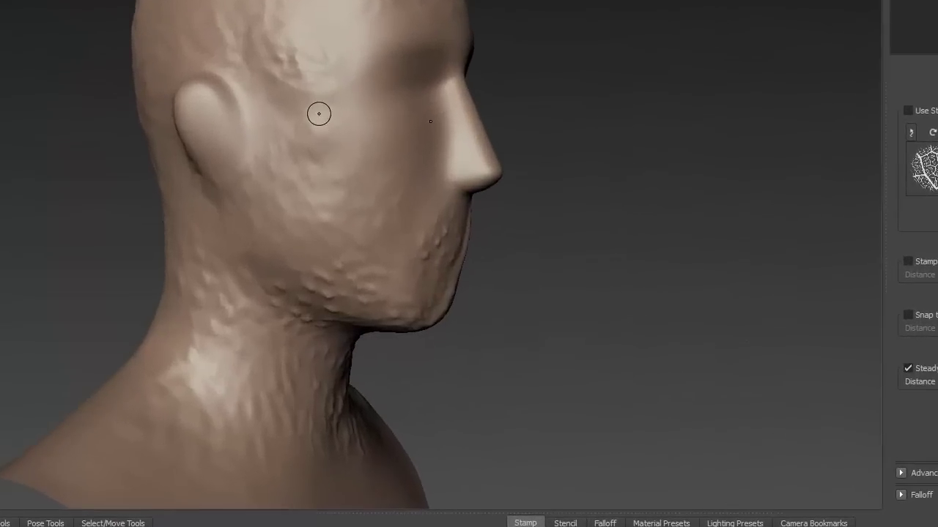
Sculpt smooth mirrored ridges from the temple down to the jaw, and around the ear onto the neck
mouse_move(314, 93)
mouse_down()
mouse_move(297, 83)
mouse_move(322, 68)
mouse_up()
mouse_move(332, 103)
mouse_down()
mouse_move(350, 192)
mouse_move(389, 264)
mouse_up()
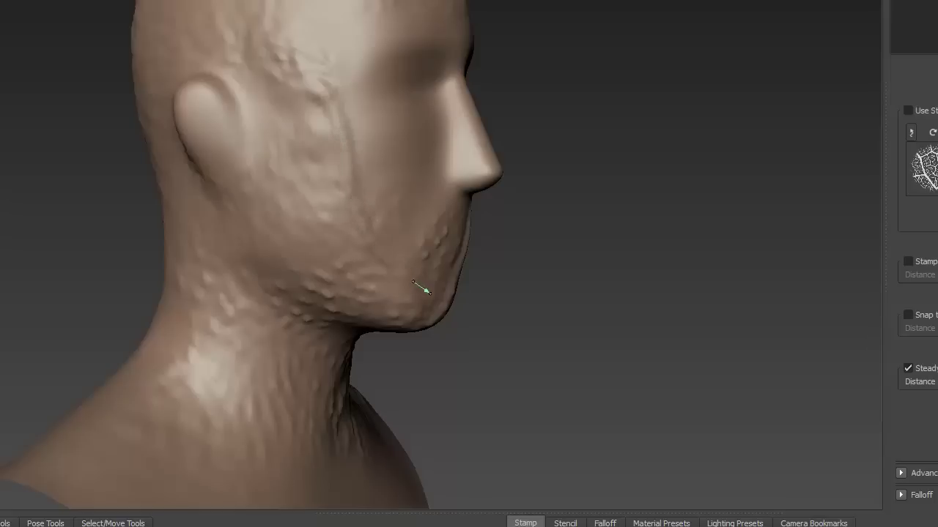
mouse_move(419, 277)
alt+mouse_down()
mouse_move(296, 271)
mouse_move(427, 266)
alt+mouse_up()
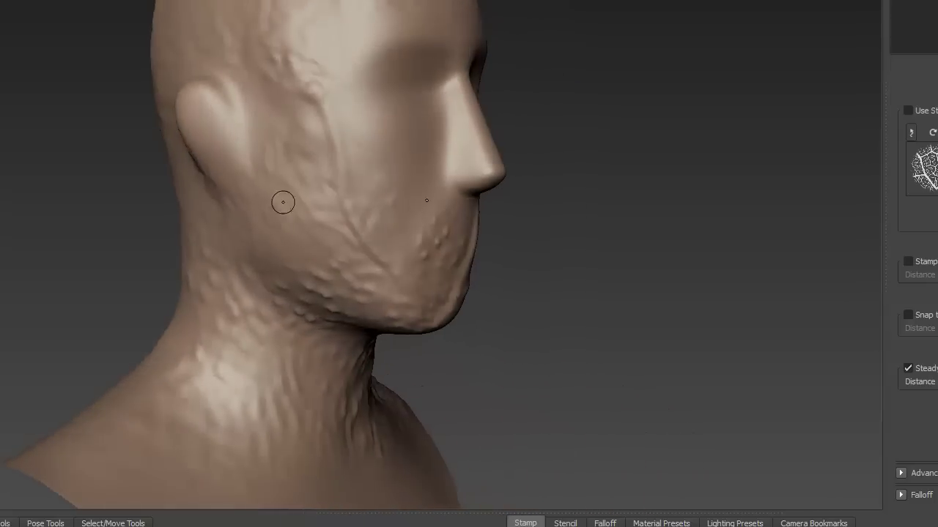
alt+drag(252, 178, 315, 191)
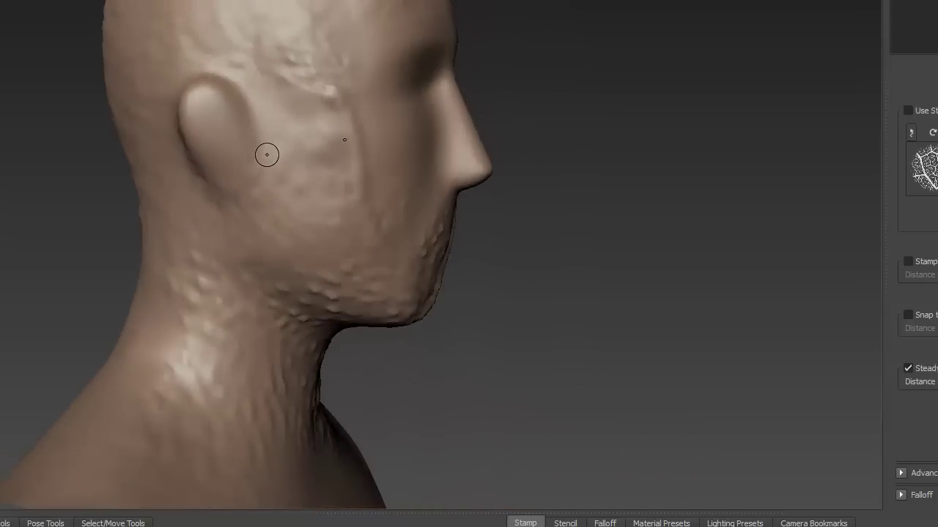
mouse_move(266, 153)
mouse_down()
mouse_move(253, 115)
mouse_move(220, 73)
mouse_move(175, 77)
mouse_up()
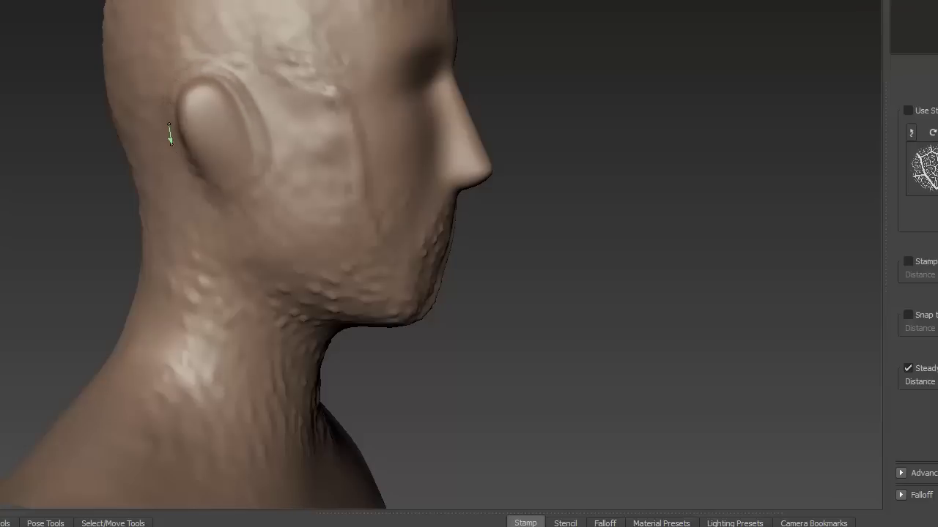
mouse_move(191, 184)
mouse_down()
mouse_move(226, 210)
mouse_move(254, 282)
mouse_move(167, 435)
mouse_up()
Sculpt mirrored brow ridges curving from the nose bridge over the eye sockets, and add creases beneath the eyes
alt+drag(381, 223, 283, 225)
mouse_move(476, 225)
alt+mouse_down()
mouse_move(216, 211)
mouse_move(365, 214)
alt+mouse_up()
mouse_move(319, 148)
alt+right_down()
mouse_move(286, 137)
mouse_move(386, 135)
alt+right_up()
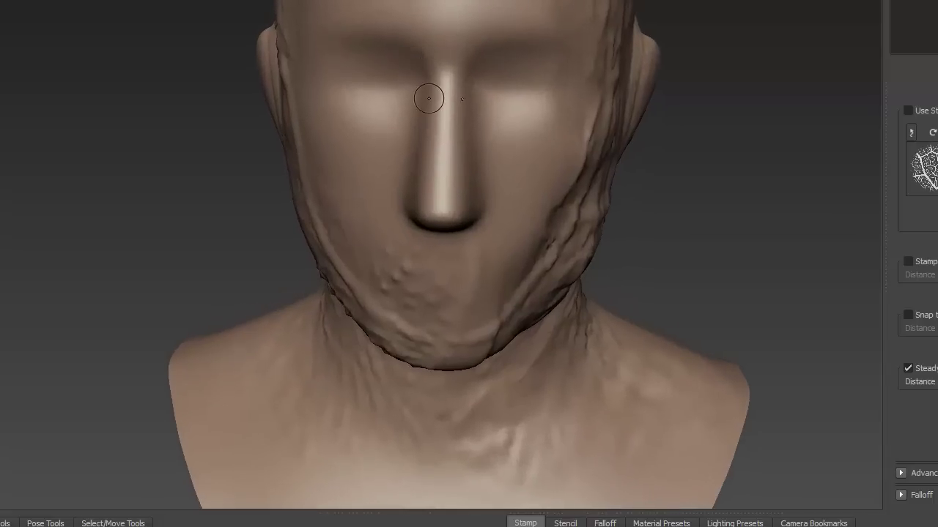
mouse_move(432, 99)
mouse_down()
mouse_move(430, 109)
mouse_move(424, 58)
mouse_move(385, 29)
mouse_move(343, 29)
mouse_up()
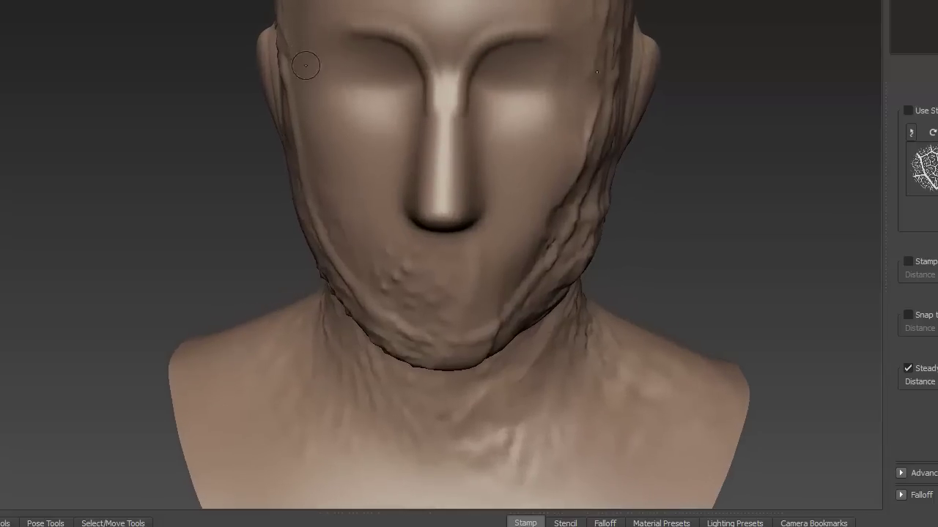
mouse_move(386, 92)
alt+mouse_down()
mouse_move(421, 59)
mouse_move(488, 167)
mouse_move(489, 190)
mouse_move(439, 201)
mouse_move(349, 180)
alt+mouse_up()
alt+drag(345, 99, 421, 90)
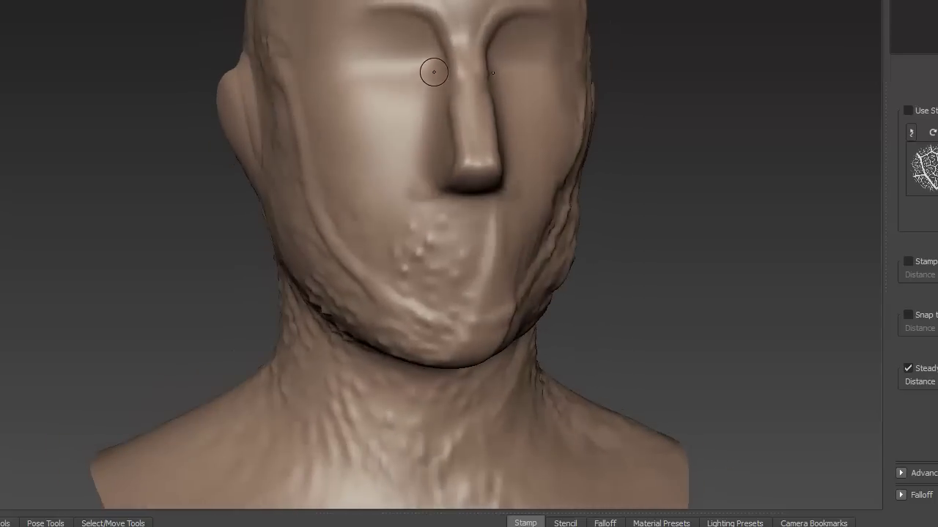
mouse_move(295, 56)
alt+mouse_down()
mouse_move(361, 129)
mouse_move(467, 134)
mouse_move(370, 109)
mouse_move(371, 82)
alt+mouse_up()
alt+right_drag(371, 82, 437, 124)
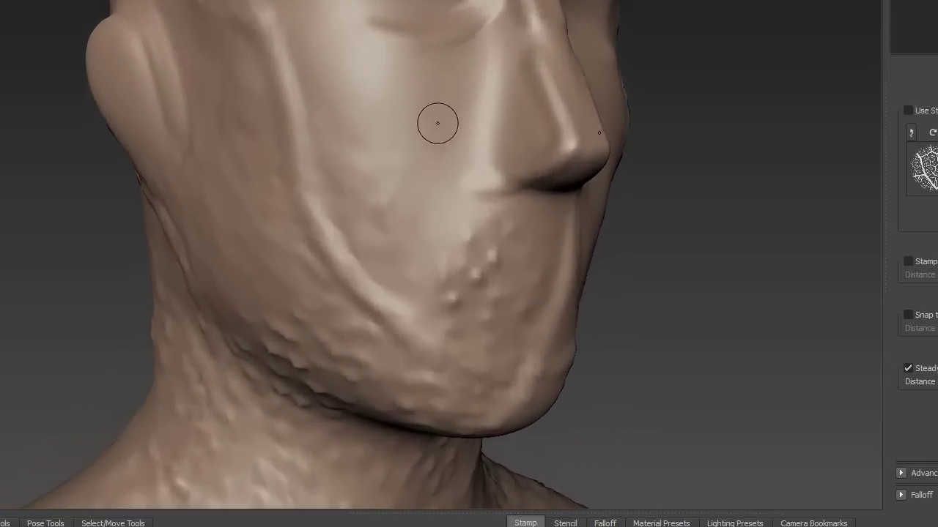
Sculpt short mirrored crow's-feet wrinkles fanning out from the outer corners of the eyes
alt+middle_drag(437, 124, 437, 241)
alt+drag(437, 241, 404, 220)
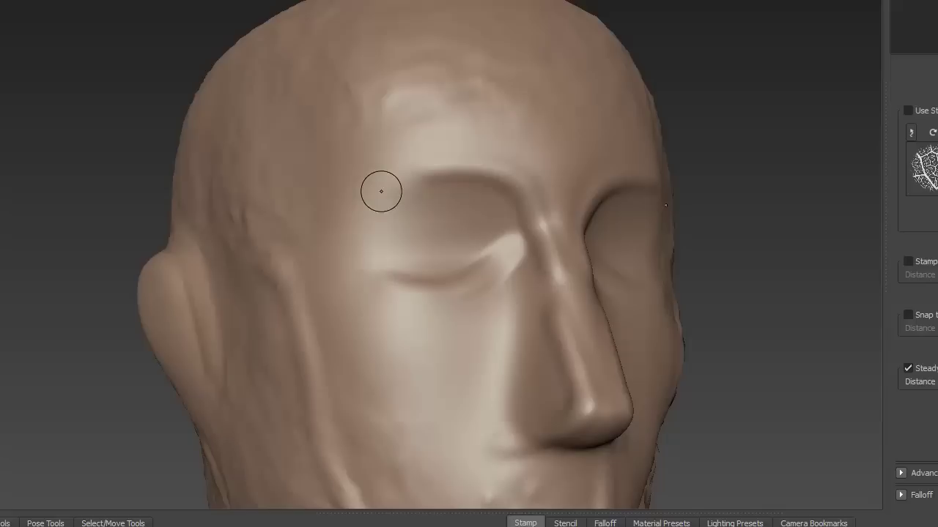
mouse_move(395, 185)
mouse_down()
mouse_move(372, 181)
mouse_move(273, 93)
mouse_up()
drag(395, 219, 246, 150)
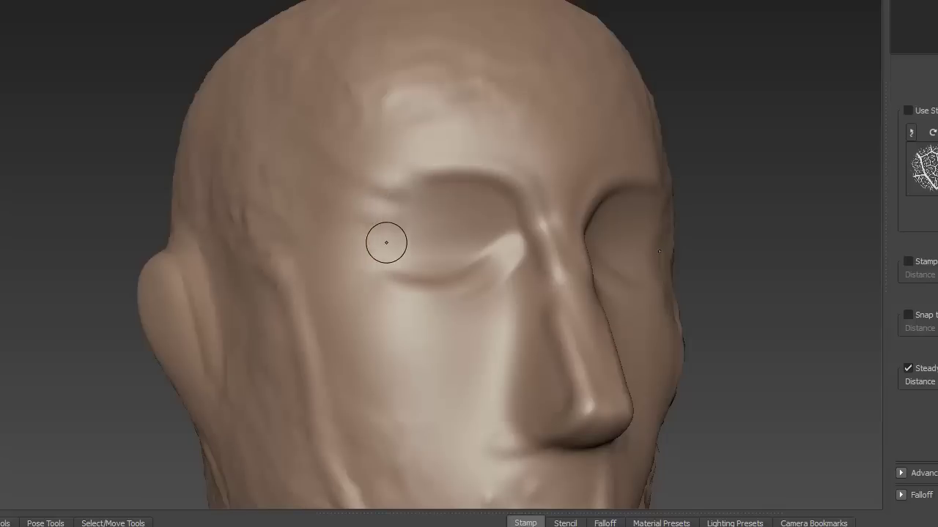
drag(386, 243, 275, 226)
alt+drag(397, 281, 486, 224)
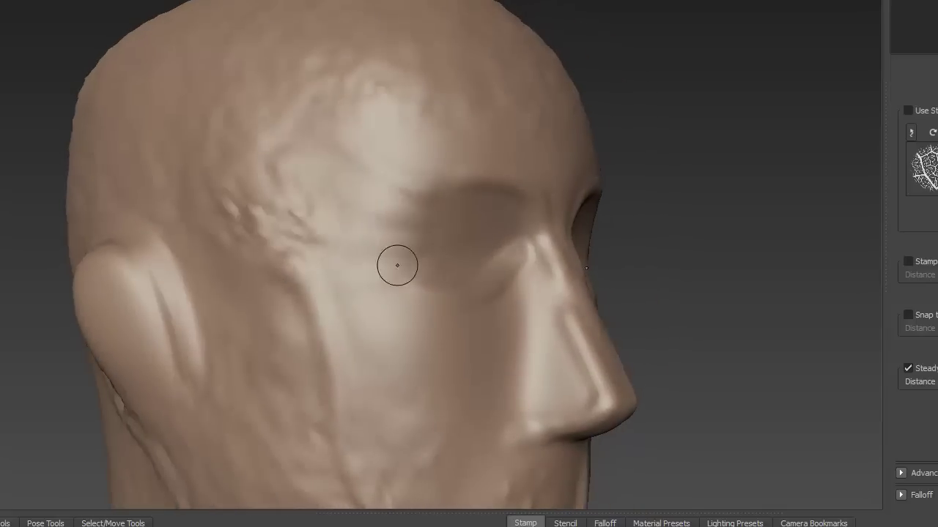
alt+drag(397, 264, 292, 264)
alt+drag(435, 291, 505, 297)
alt+right_drag(451, 296, 349, 258)
alt+drag(429, 274, 427, 217)
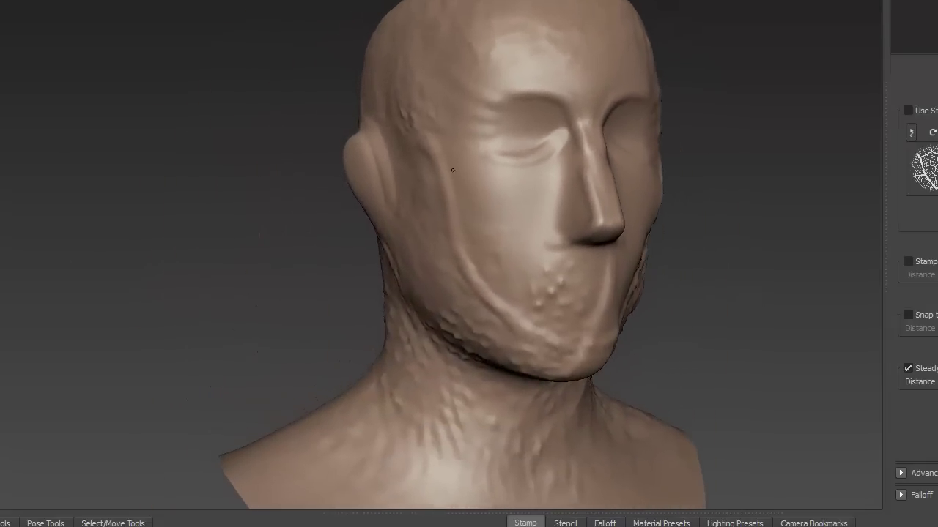
Build up overlapping mirrored strokes beside the nose and diagonally down across the cheeks
scroll(540, 215, up, 3)
mouse_move(506, 228)
alt+mouse_down()
mouse_move(550, 239)
mouse_move(638, 223)
alt+mouse_up()
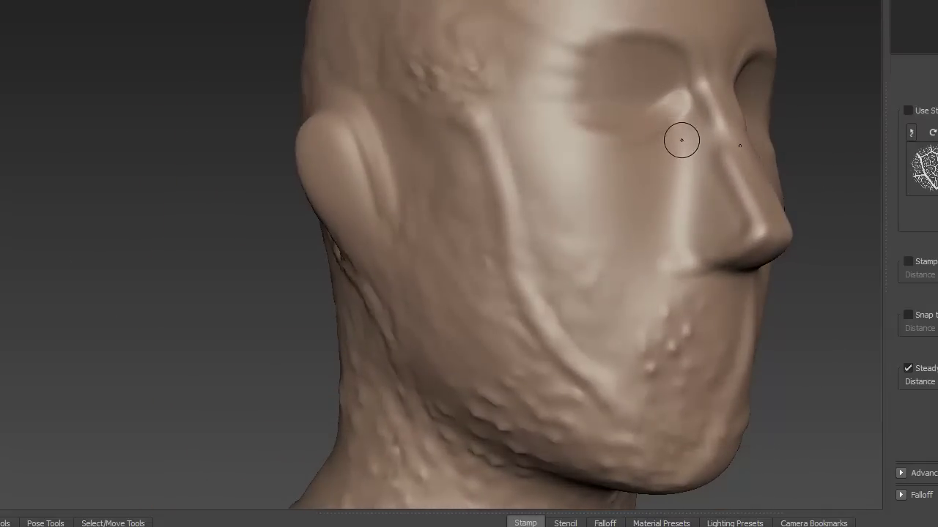
drag(682, 140, 667, 272)
drag(684, 157, 668, 274)
drag(672, 180, 665, 265)
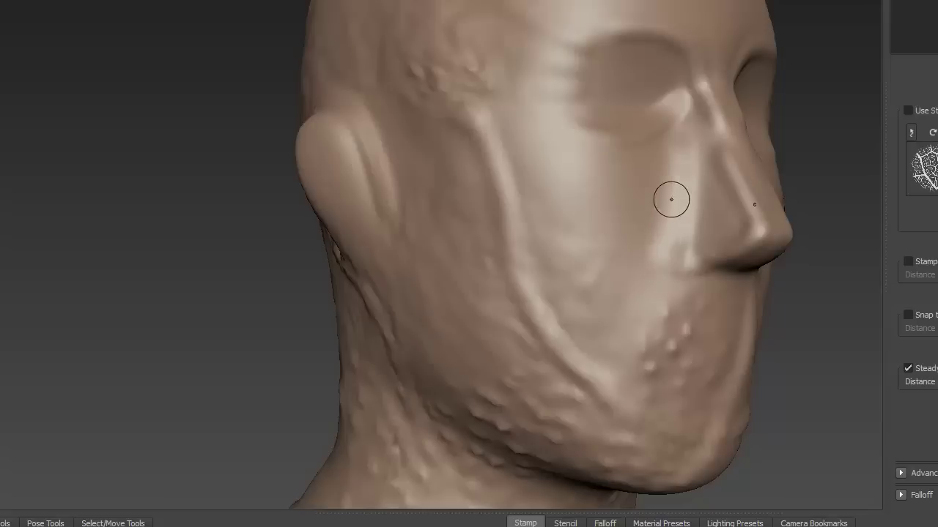
mouse_move(670, 199)
mouse_down()
mouse_move(656, 273)
mouse_move(607, 305)
mouse_up()
drag(622, 220, 594, 315)
drag(605, 243, 560, 328)
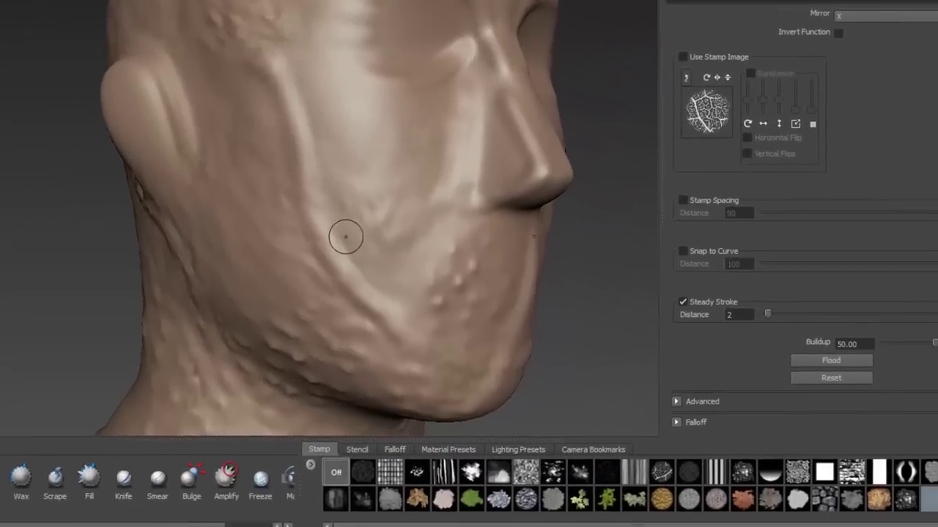
Show the Sculpt brush's falloff curve settings together with the available falloff presets
alt+drag(420, 213, 293, 214)
alt+right_drag(366, 213, 323, 190)
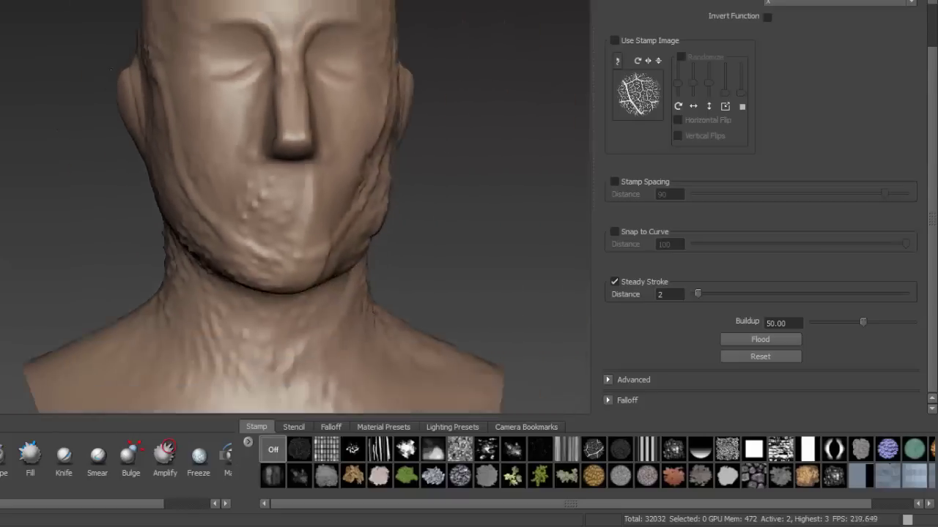
alt+drag(322, 191, 335, 145)
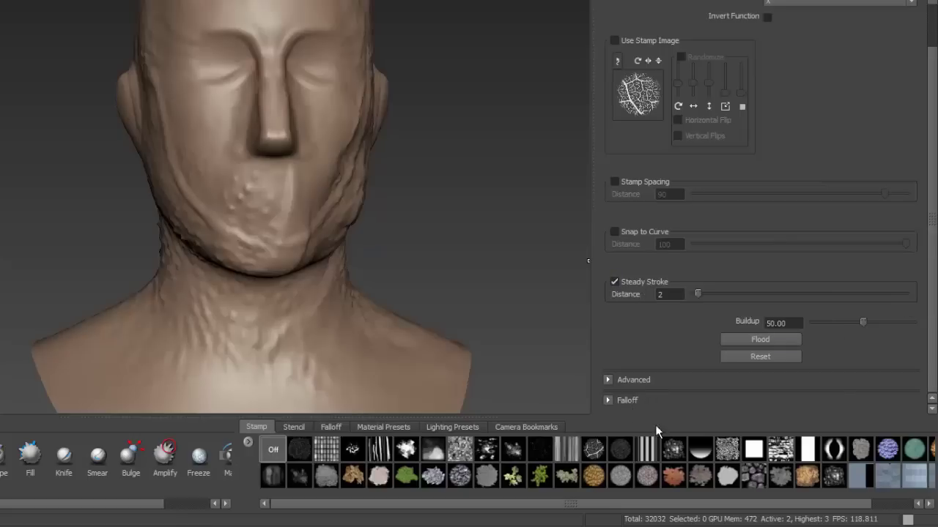
click(608, 400)
scroll(925, 308, down, 1)
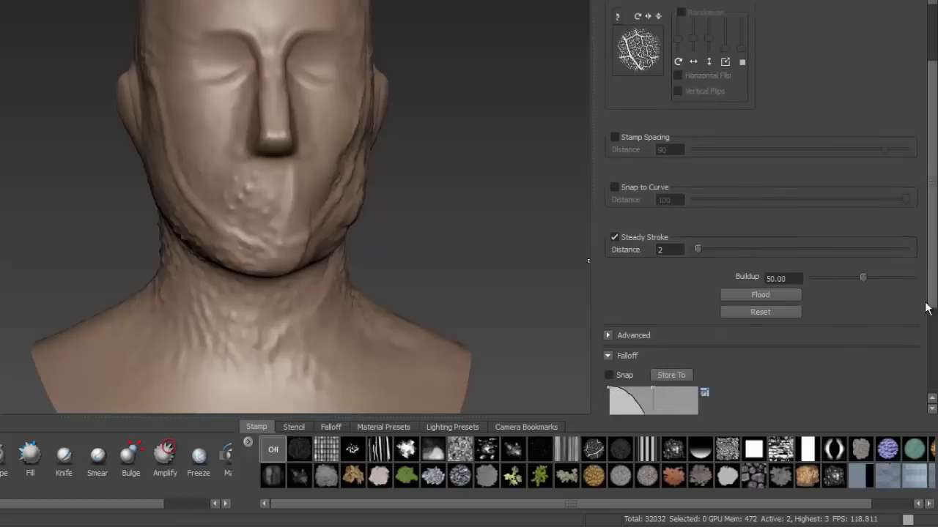
scroll(926, 307, down, 3)
click(330, 427)
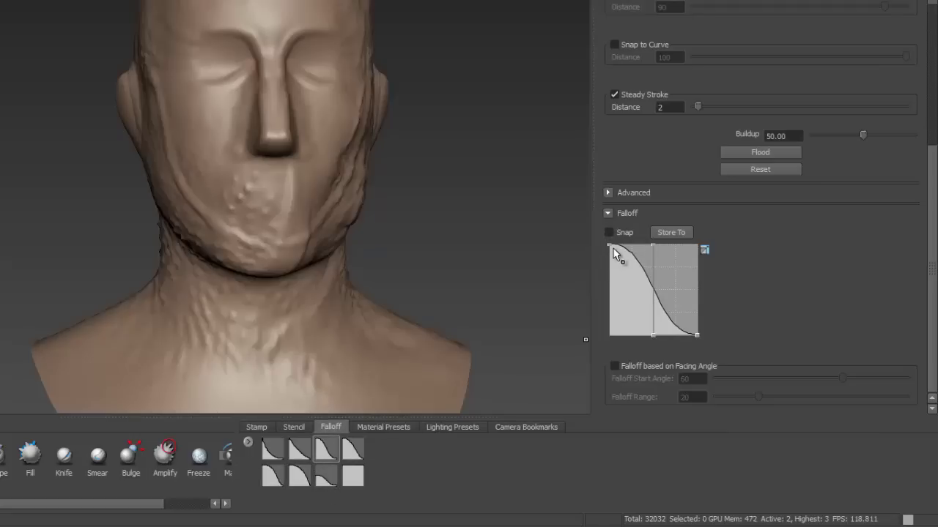
Reshape the falloff curve into a wave with a lowered start and raised end, and sculpt mirrored test strokes across the upper chest
drag(610, 245, 609, 268)
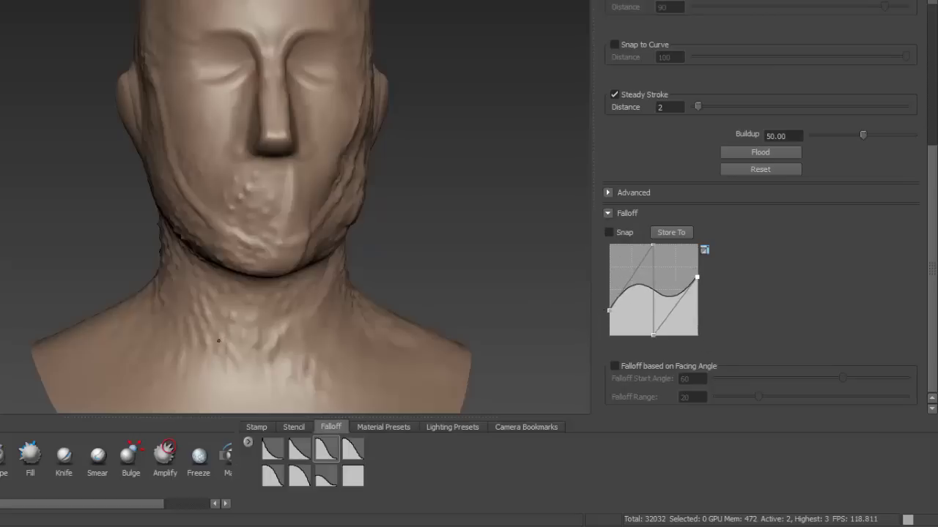
mouse_move(219, 340)
alt+mouse_down()
mouse_move(261, 301)
mouse_move(257, 323)
alt+mouse_up()
alt+middle_drag(258, 330, 281, 221)
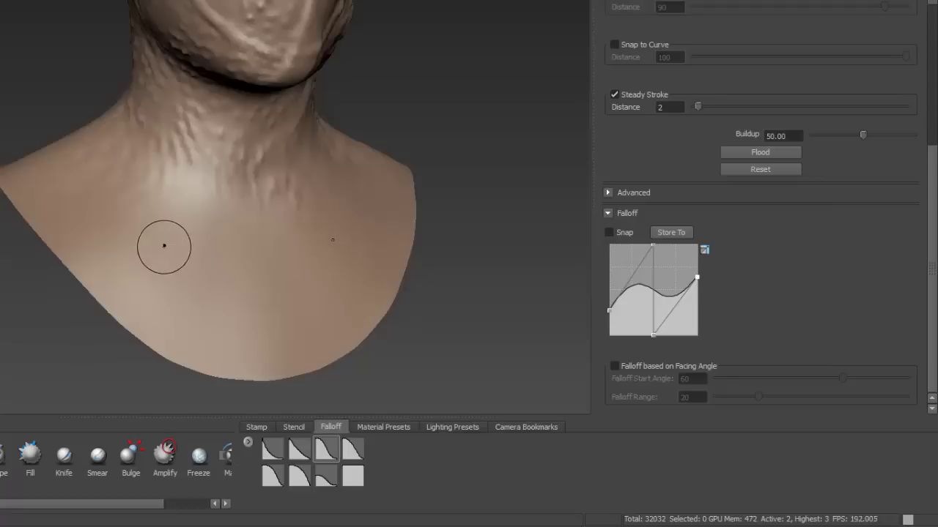
mouse_move(128, 223)
mouse_down()
mouse_move(230, 268)
mouse_move(241, 293)
mouse_move(218, 339)
mouse_move(183, 323)
mouse_up()
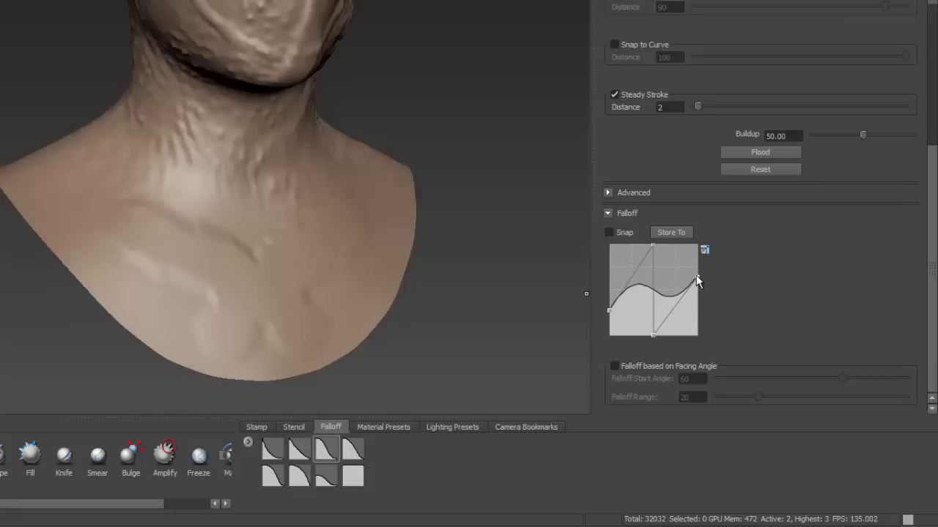
Reshape the falloff curve to rise from zero at the start to full strength at the end, shifting the upper tangent handle toward the start
drag(696, 276, 694, 245)
drag(609, 308, 608, 335)
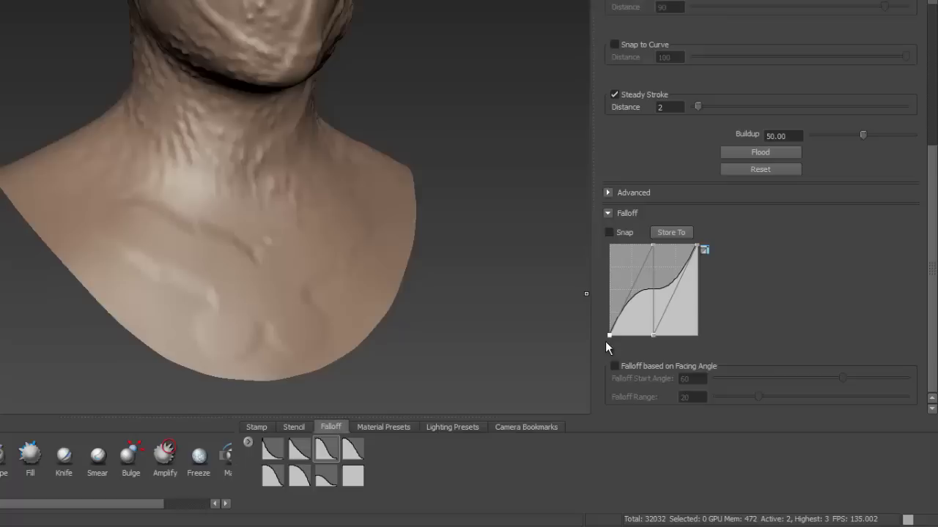
drag(653, 245, 637, 221)
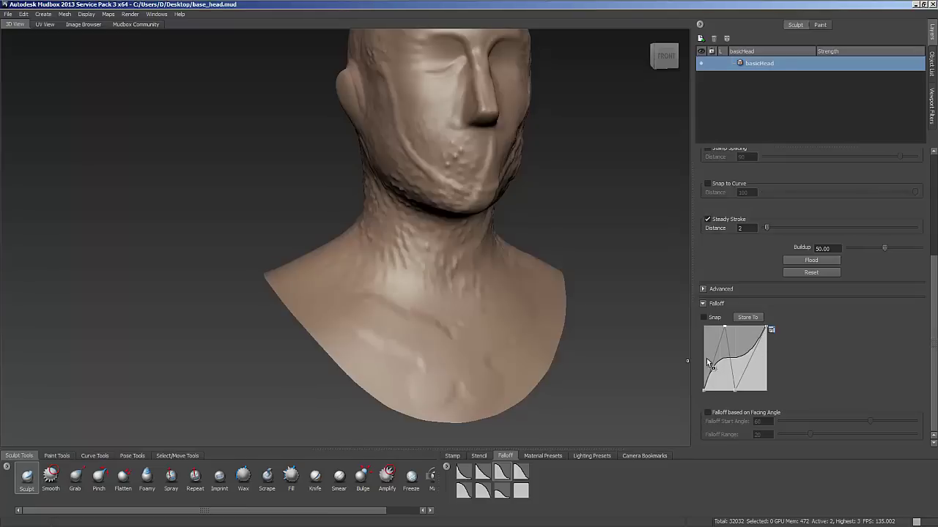
drag(707, 361, 708, 385)
Store the custom falloff curve among the Falloff presets and select it for the Sculpt brush
click(748, 318)
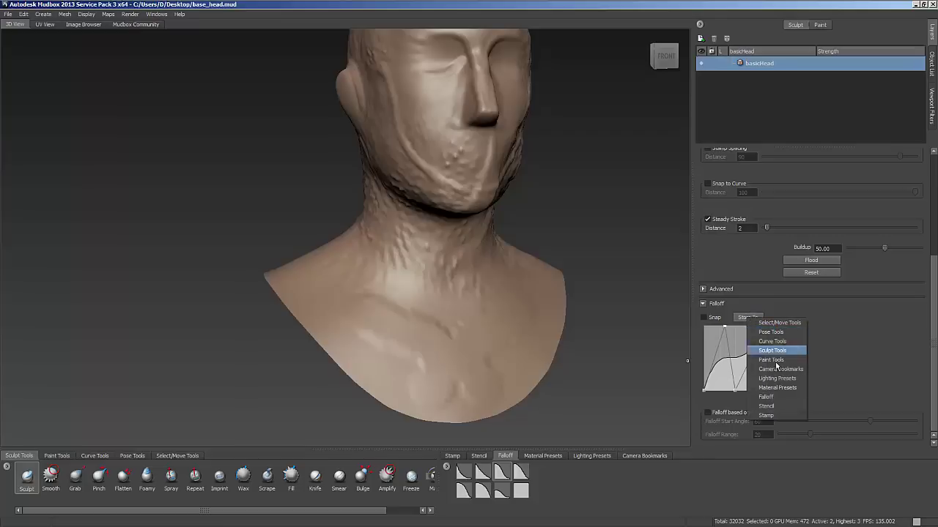
click(771, 397)
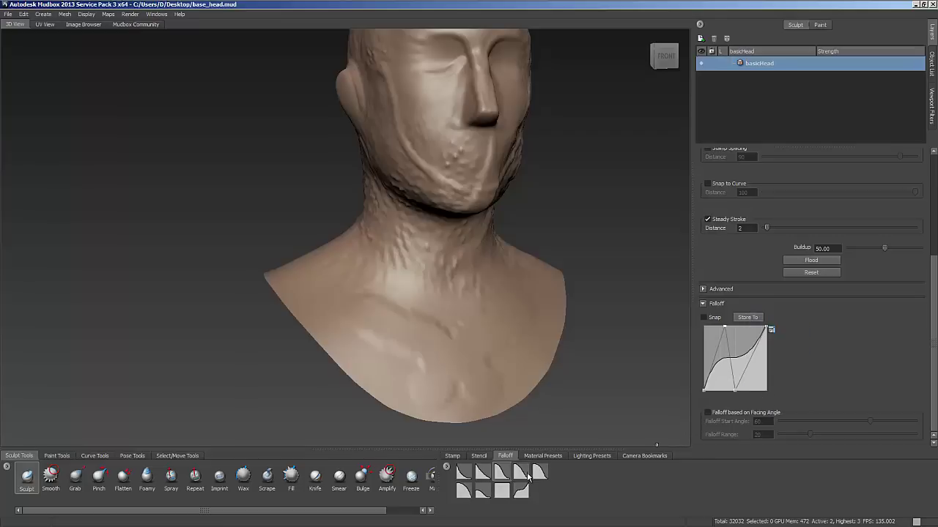
click(523, 498)
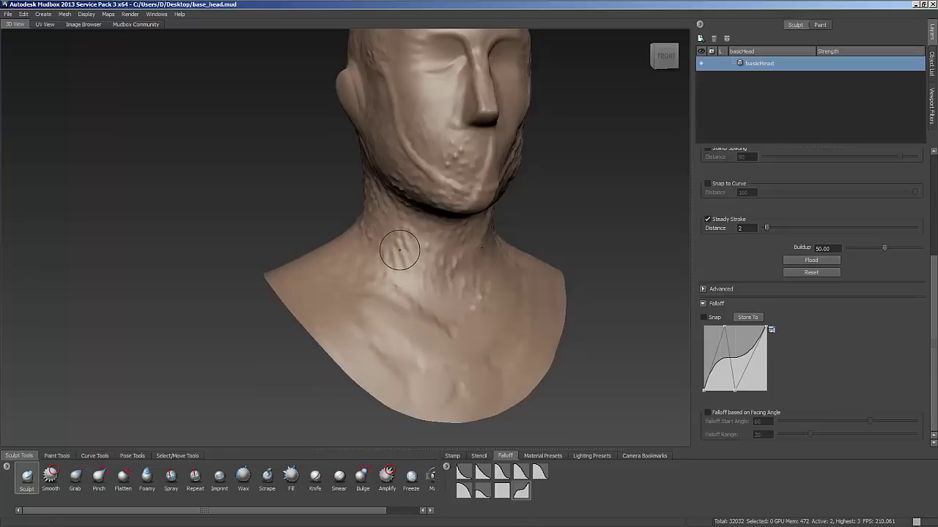
Sculpt mirrored strokes with the custom falloff over the shoulders and down the upper back
alt+drag(376, 264, 230, 227)
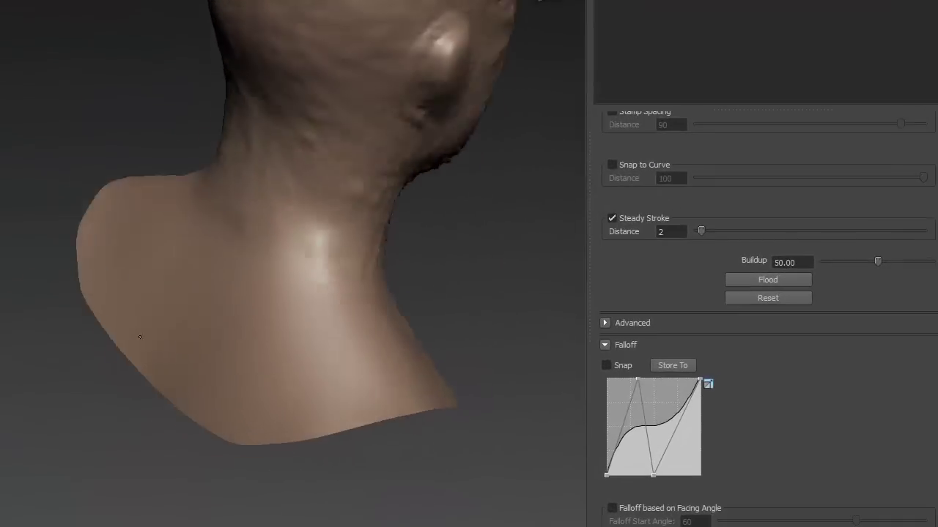
alt+drag(140, 337, 169, 341)
mouse_move(295, 292)
mouse_down()
mouse_move(233, 359)
mouse_move(256, 382)
mouse_move(335, 391)
mouse_up()
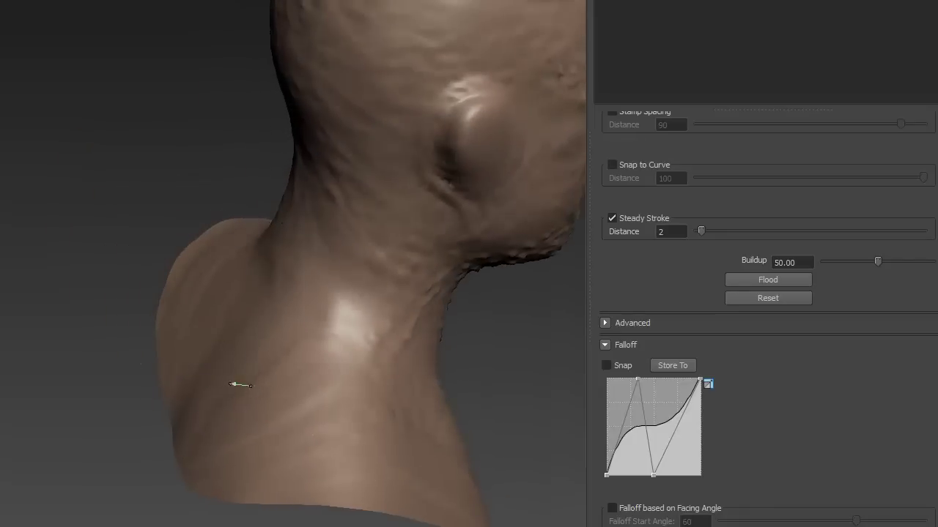
alt+drag(240, 385, 212, 268)
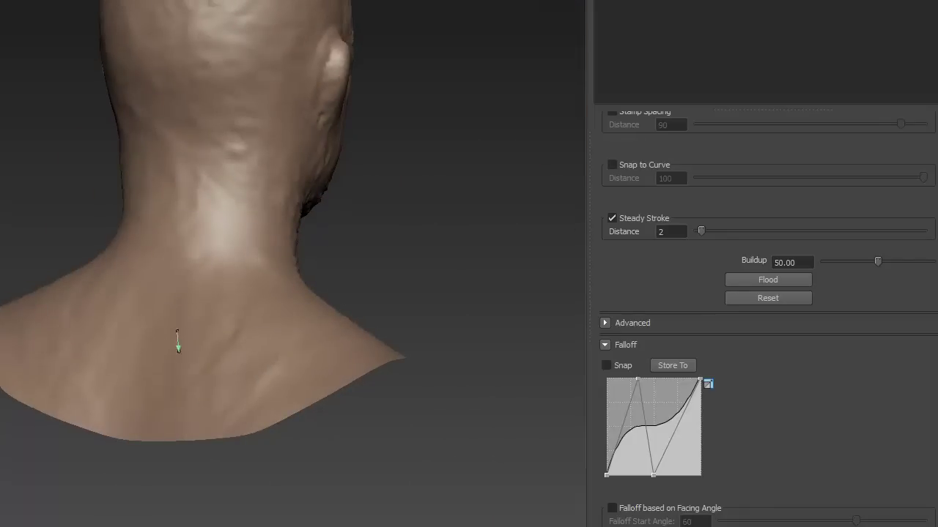
drag(178, 350, 178, 355)
alt+drag(423, 140, 224, 403)
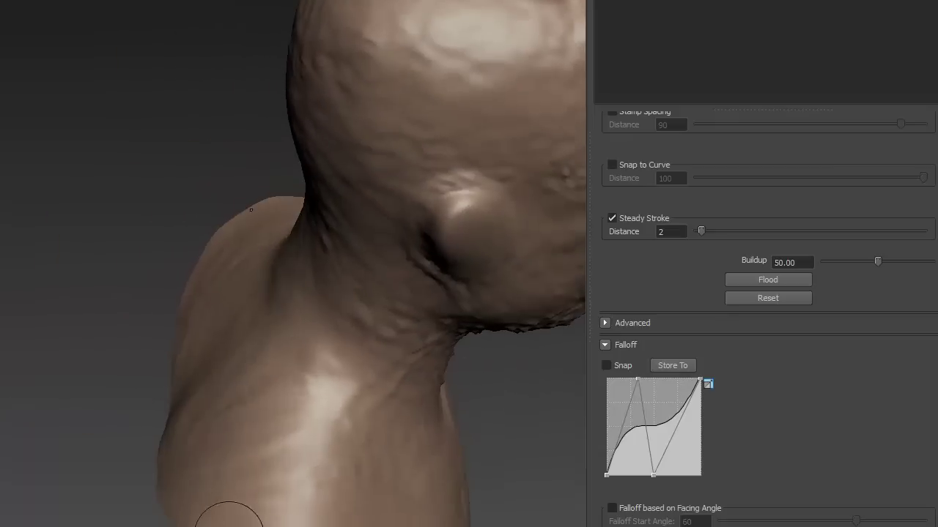
Sculpt overlapping mirrored strokes down the cheeks from below the eyes toward the jaw
mouse_move(344, 382)
alt+mouse_down()
mouse_move(250, 353)
mouse_move(129, 280)
alt+mouse_up()
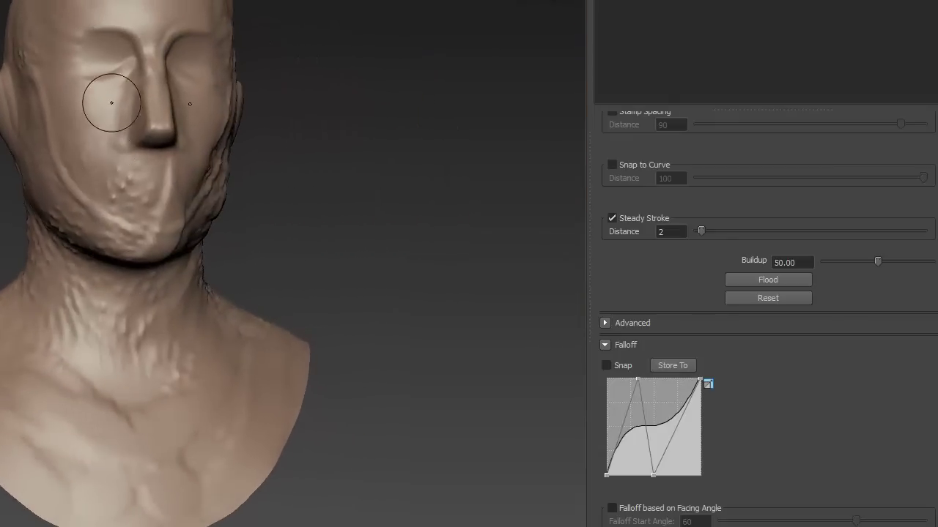
drag(110, 110, 98, 242)
drag(84, 114, 87, 174)
drag(86, 176, 96, 239)
mouse_move(69, 120)
mouse_down()
mouse_move(78, 204)
mouse_move(175, 218)
mouse_move(203, 161)
mouse_up()
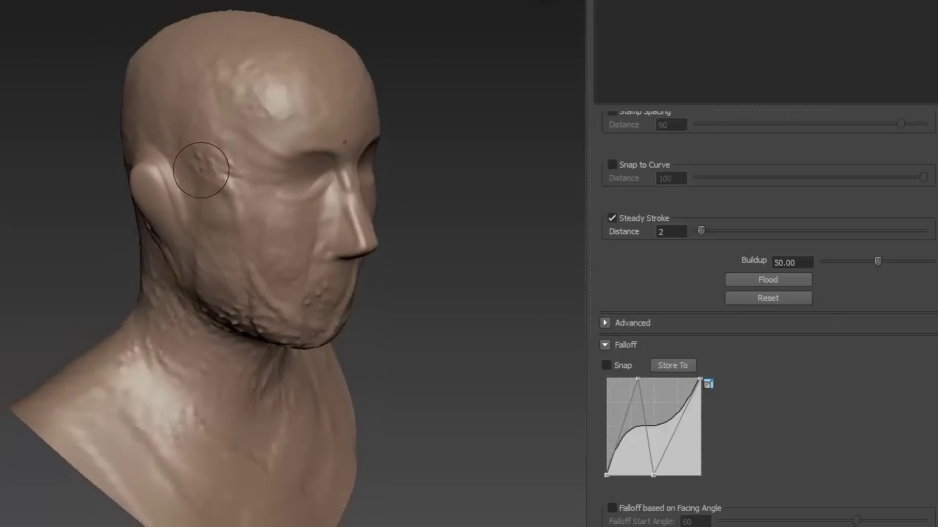
Build up mirrored downward strokes over the temples, forehead, brow and nose to roughen the upper head
drag(180, 86, 213, 224)
drag(230, 53, 230, 183)
drag(282, 55, 291, 135)
drag(305, 67, 349, 167)
drag(307, 60, 330, 131)
drag(322, 82, 355, 233)
drag(343, 176, 353, 227)
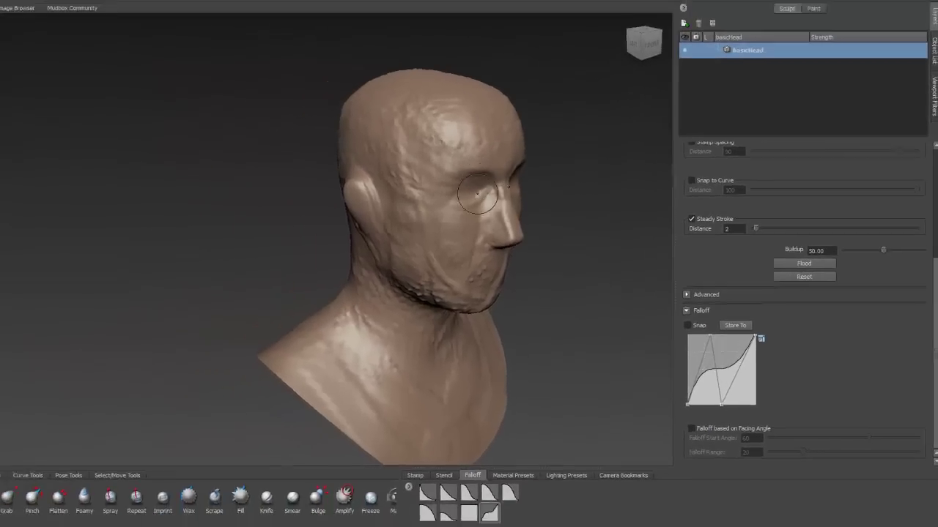
mouse_move(321, 146)
alt+mouse_down()
mouse_move(128, 198)
mouse_move(152, 202)
alt+mouse_up()
mouse_move(402, 208)
alt+mouse_down()
mouse_move(419, 208)
mouse_move(338, 228)
alt+mouse_up()
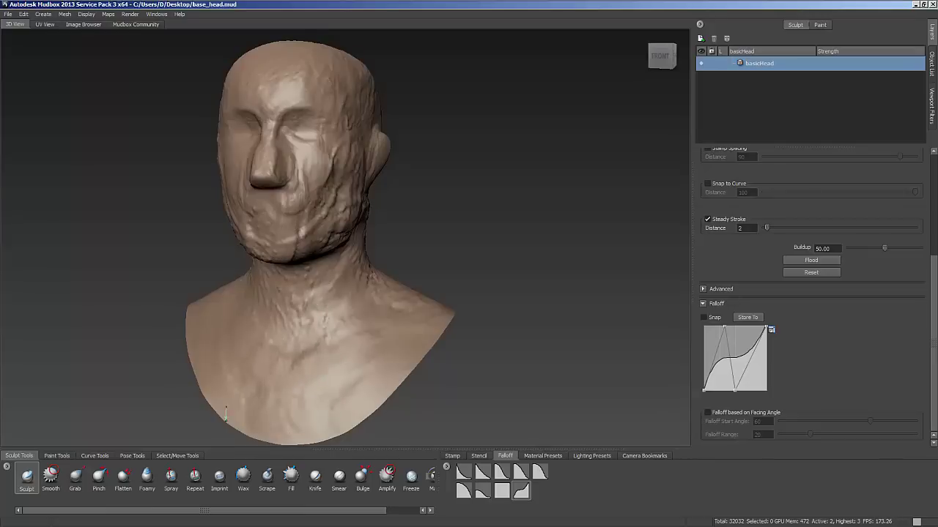
alt+drag(227, 312, 386, 347)
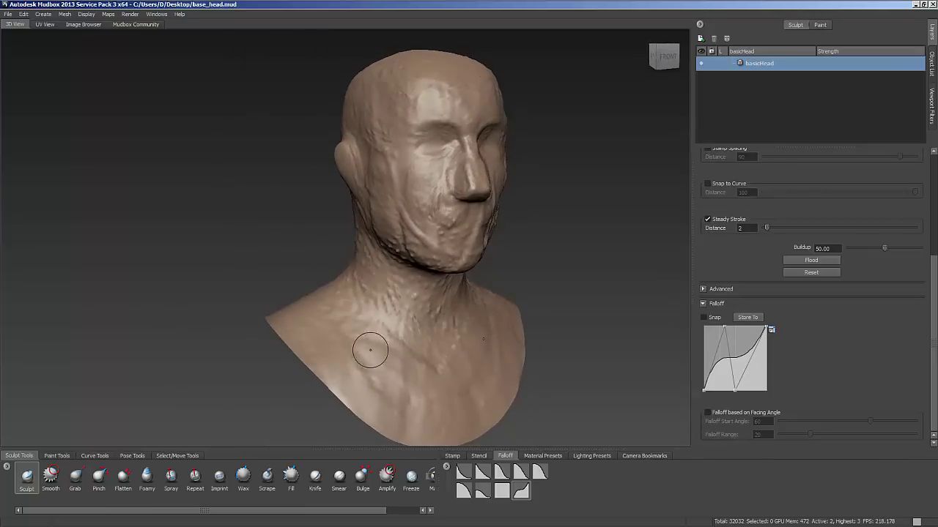